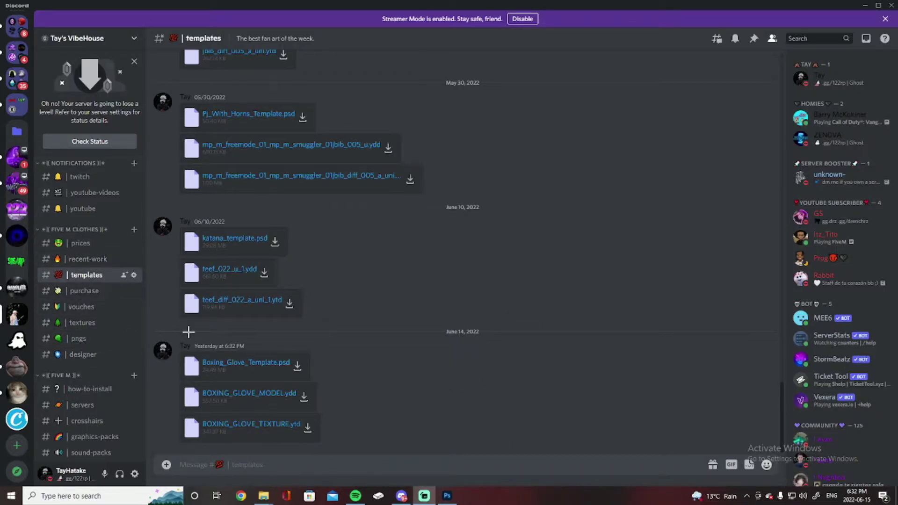
- Scroll through the #templates channel to look over the posted boxing glove template files
scroll(106, 270, "up", 5)
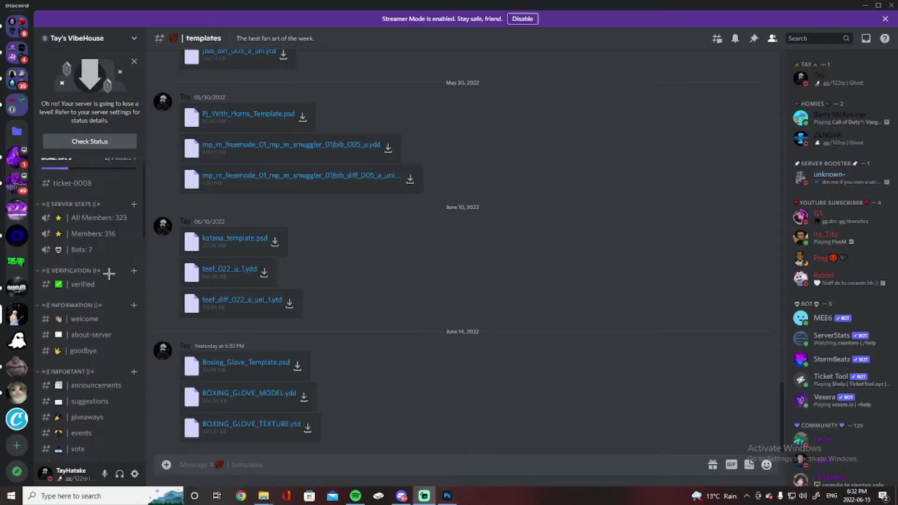
scroll(397, 342, "up", 10)
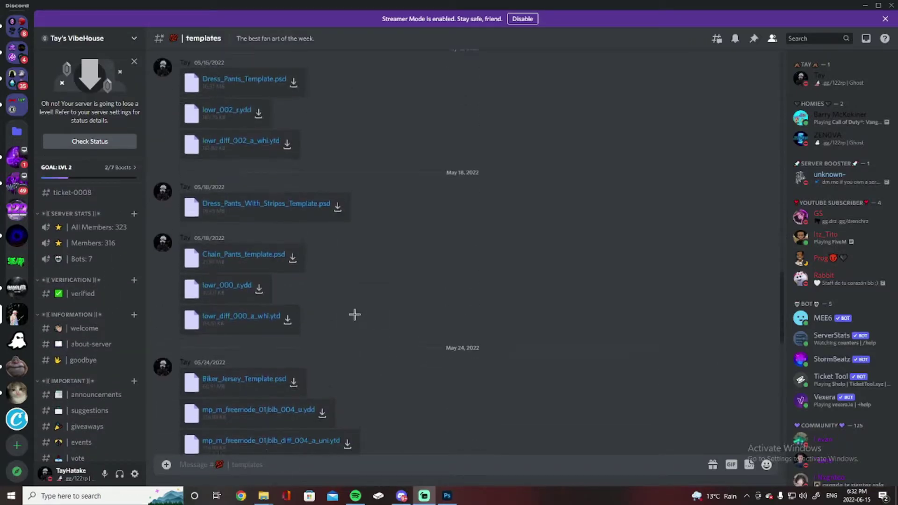
scroll(336, 313, "down", 5)
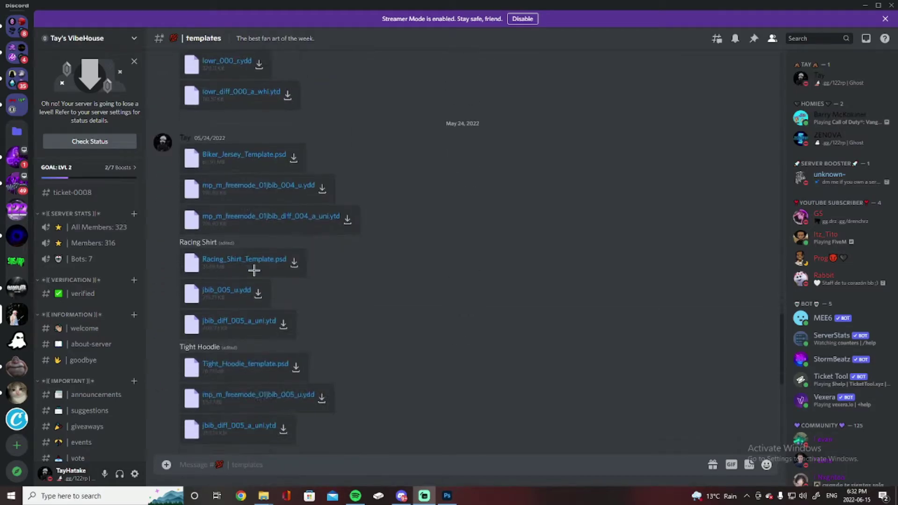
scroll(254, 270, "down", 8)
scroll(107, 224, "down", 2)
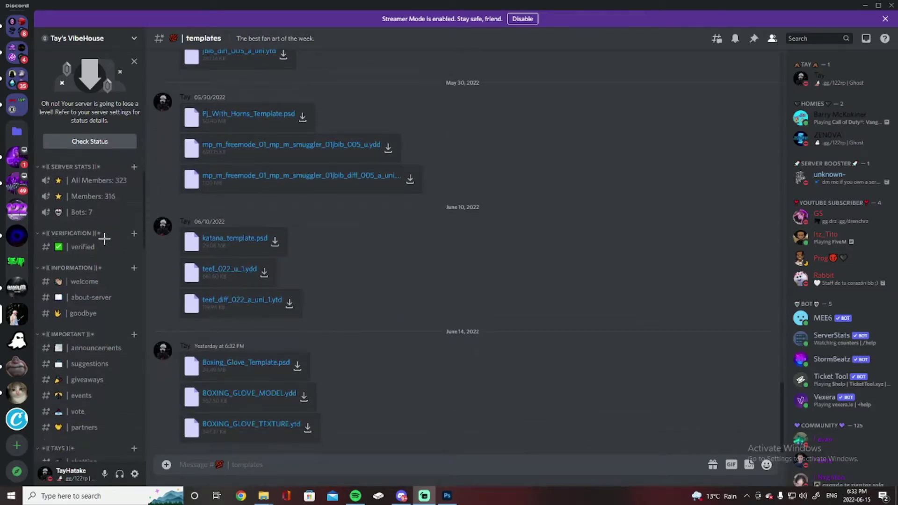
scroll(111, 280, "down", 6)
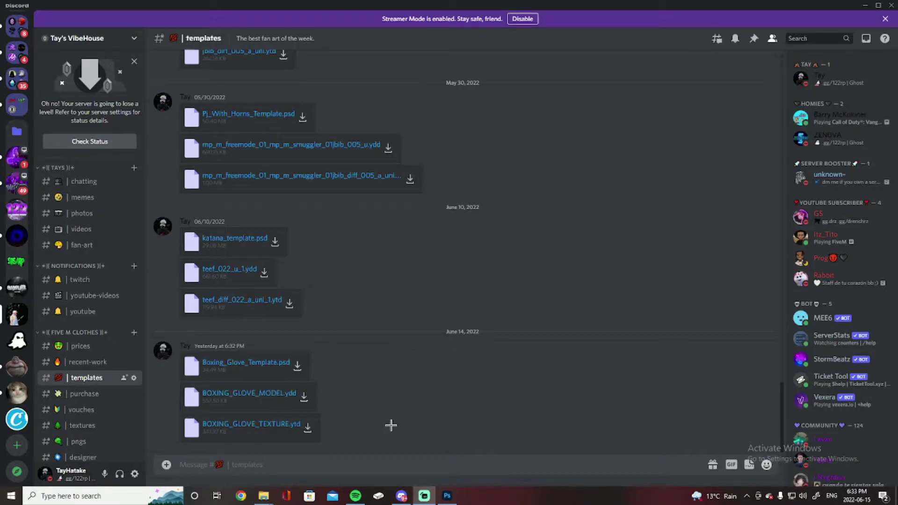
scroll(89, 379, "down", 3)
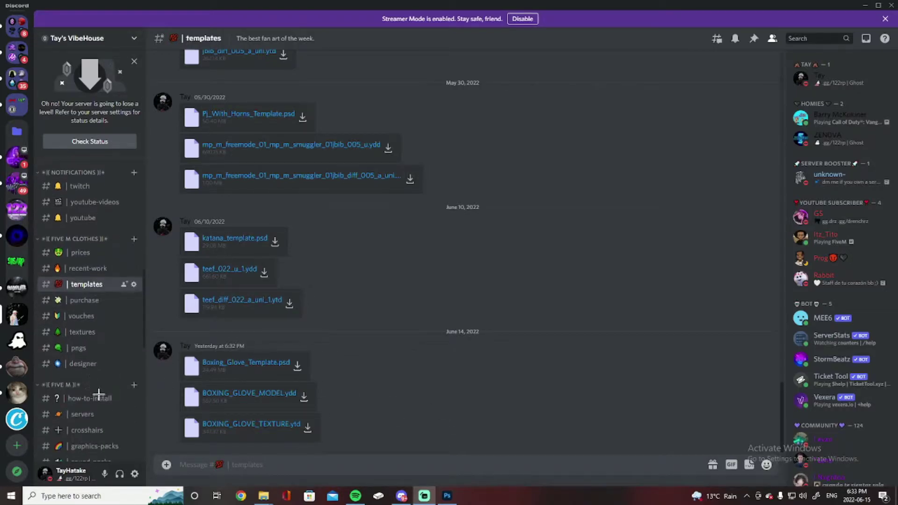
left_click(82, 364)
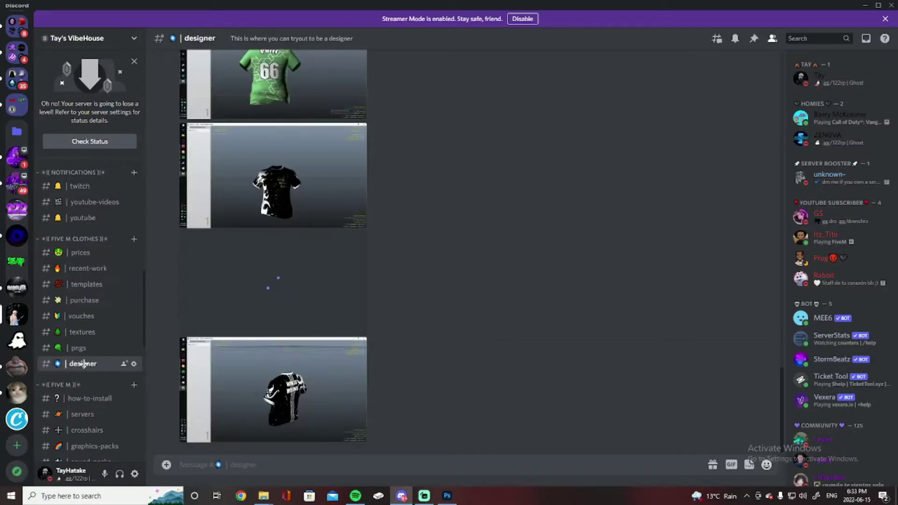
scroll(441, 392, "up", 15)
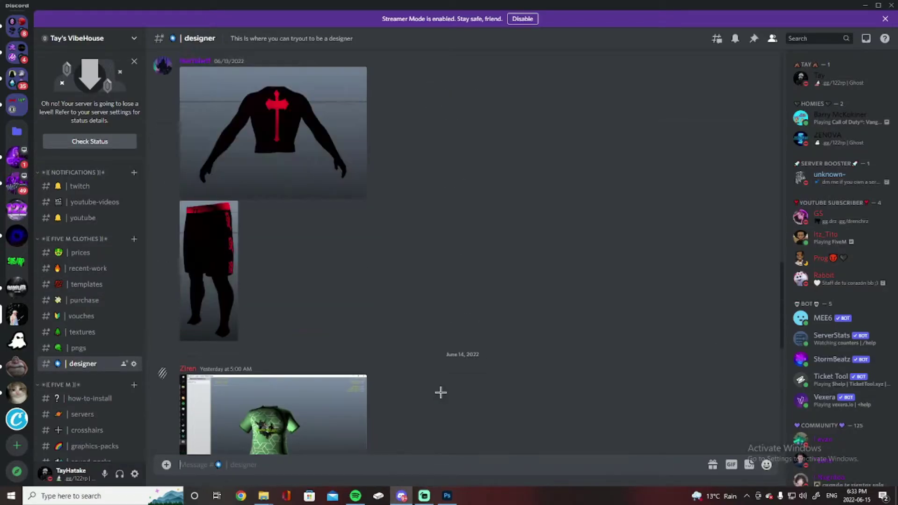
scroll(439, 391, "up", 3)
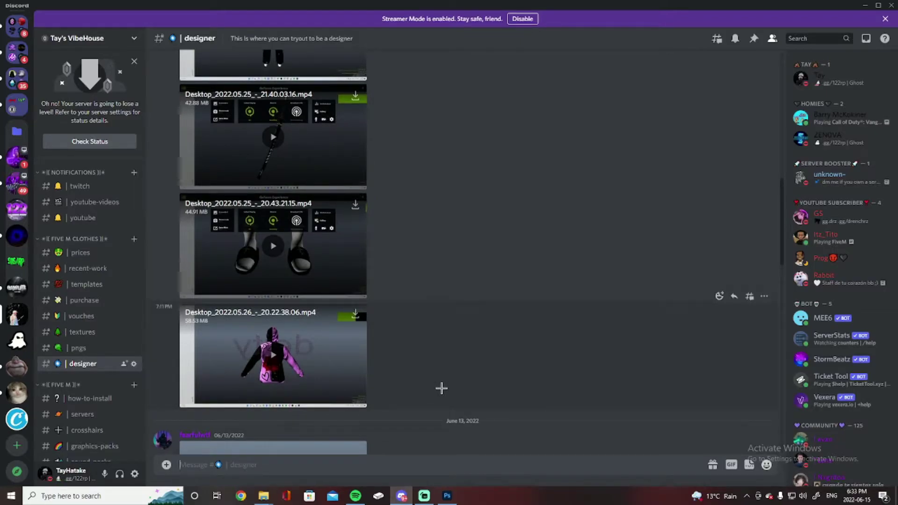
scroll(414, 377, "up", 1)
scroll(414, 377, "up", 8)
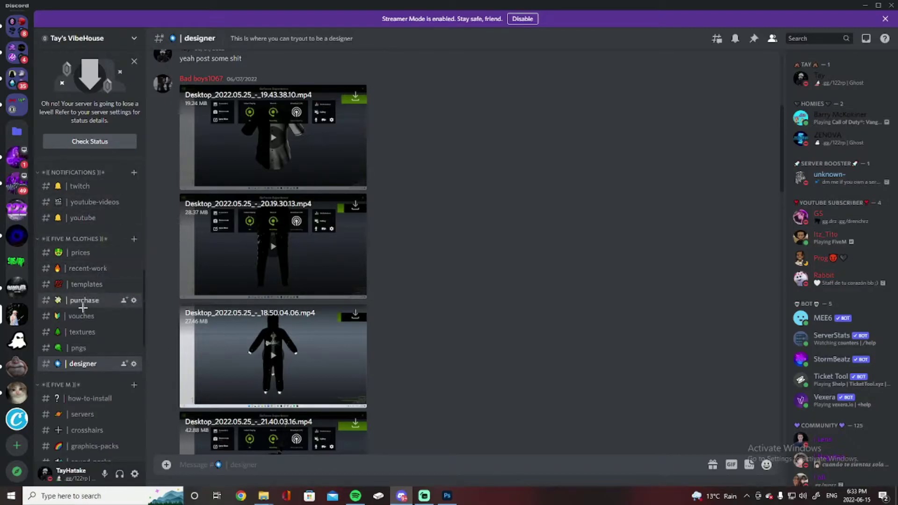
scroll(100, 286, "up", 4)
scroll(100, 286, "up", 5)
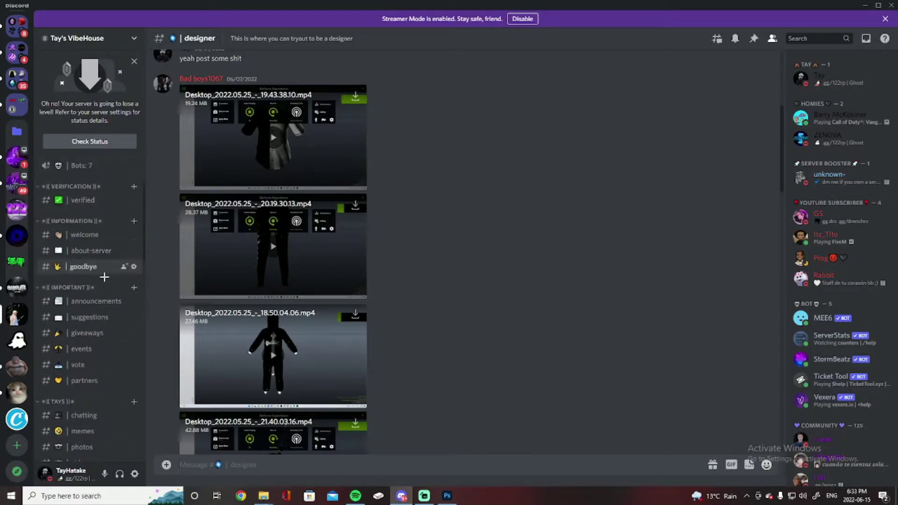
- Visit #announcements, return to #templates, then switch to Photoshop with the katana template open
left_click(91, 300)
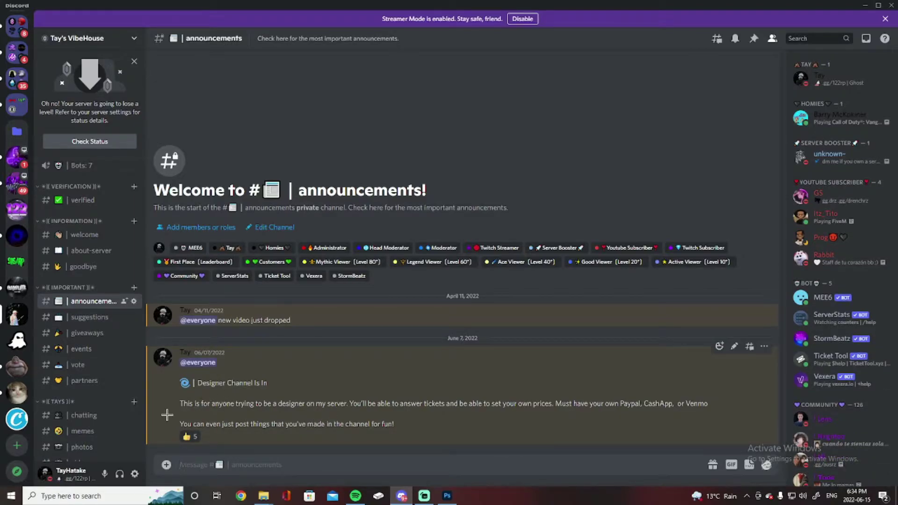
scroll(111, 405, "down", 10)
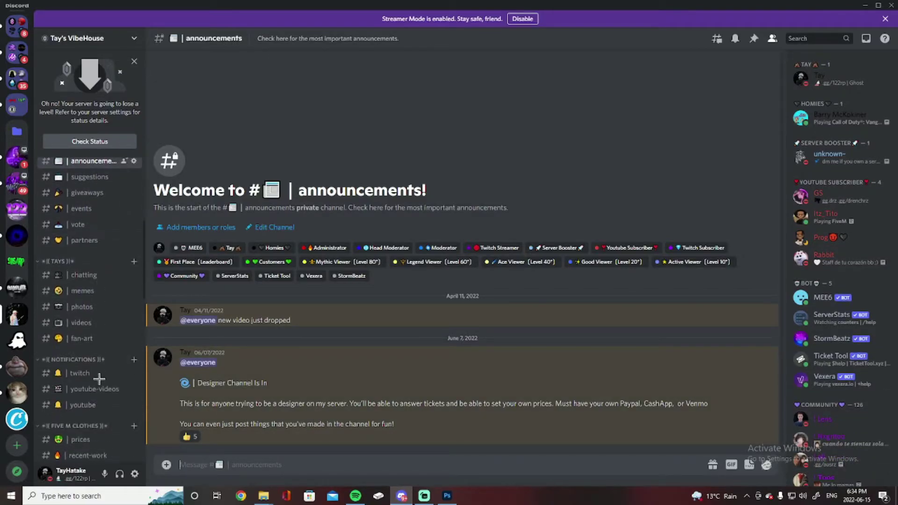
scroll(100, 378, "down", 5)
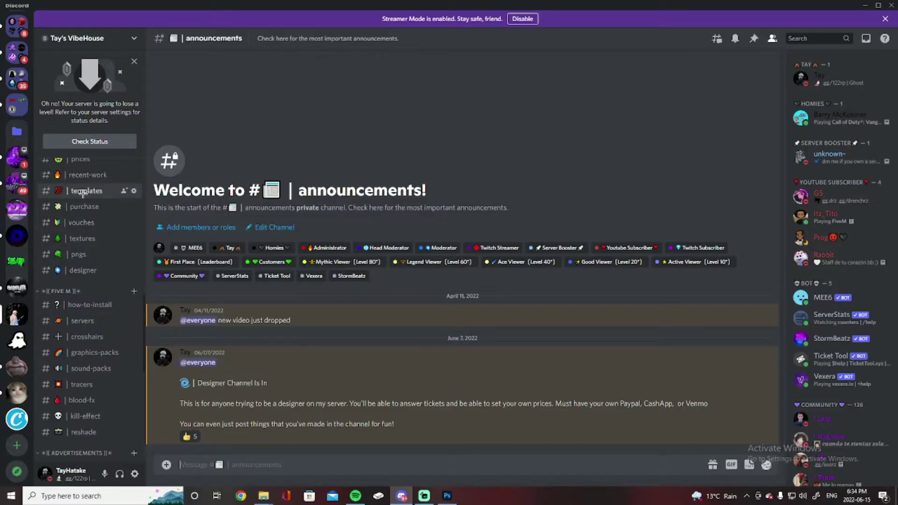
left_click(82, 192)
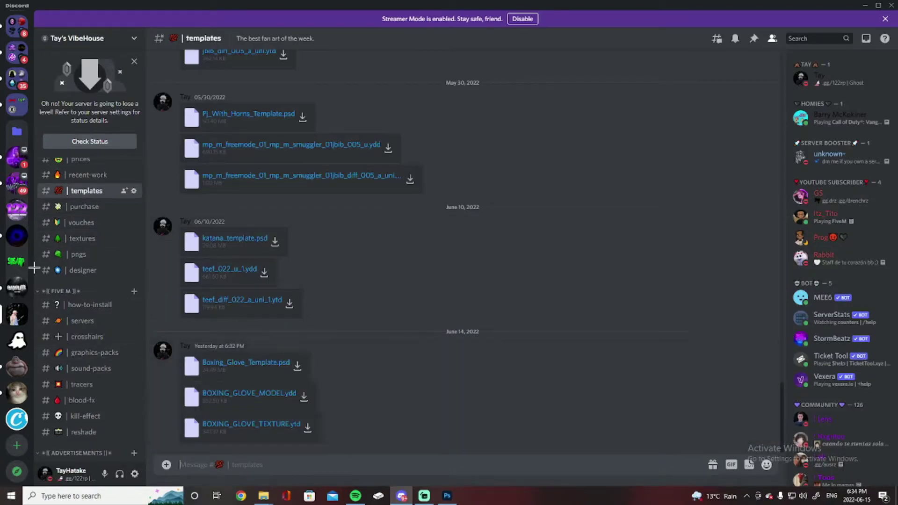
scroll(96, 243, "up", 5)
scroll(86, 360, "down", 3)
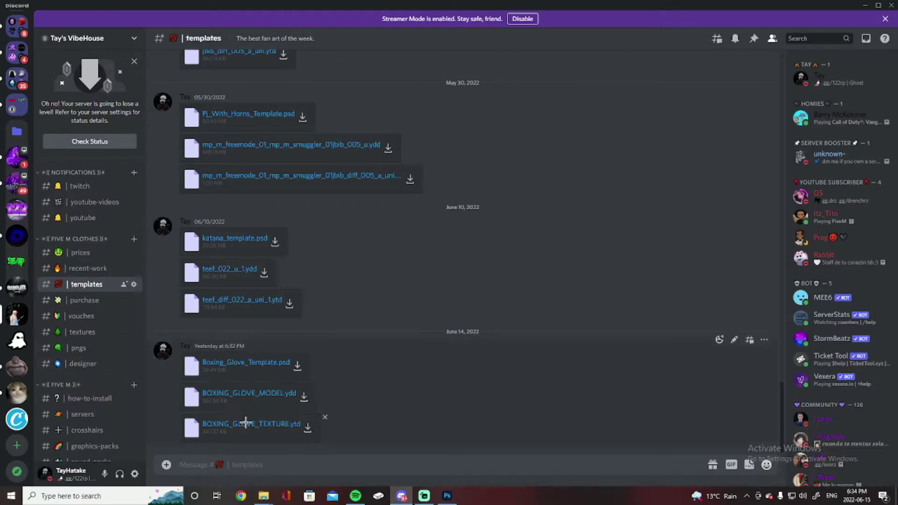
left_click(447, 497)
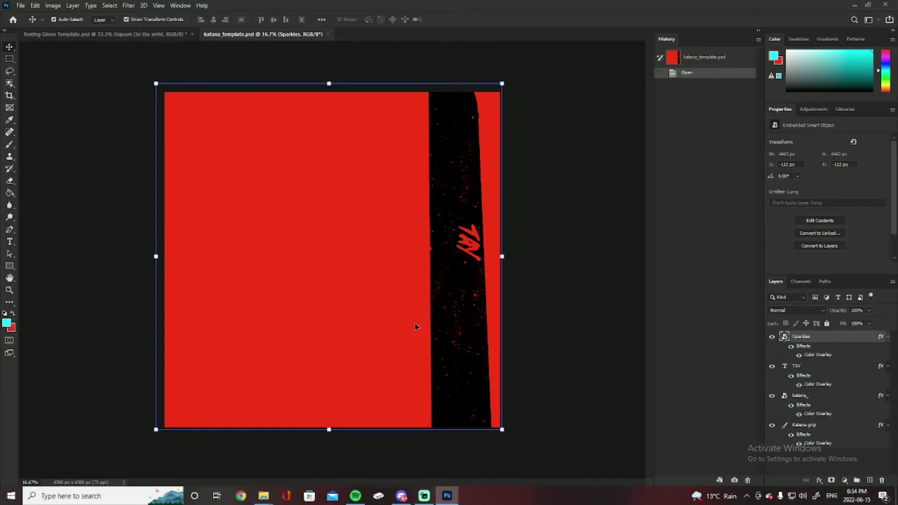
- Select the TAY text and katana layers in katana_template.psd, then bring up Windows search
left_click(809, 368)
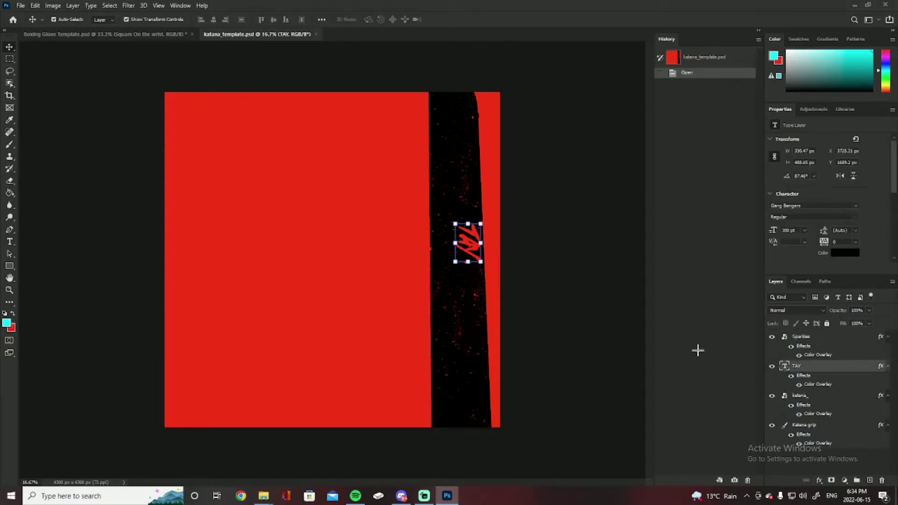
left_click(799, 397)
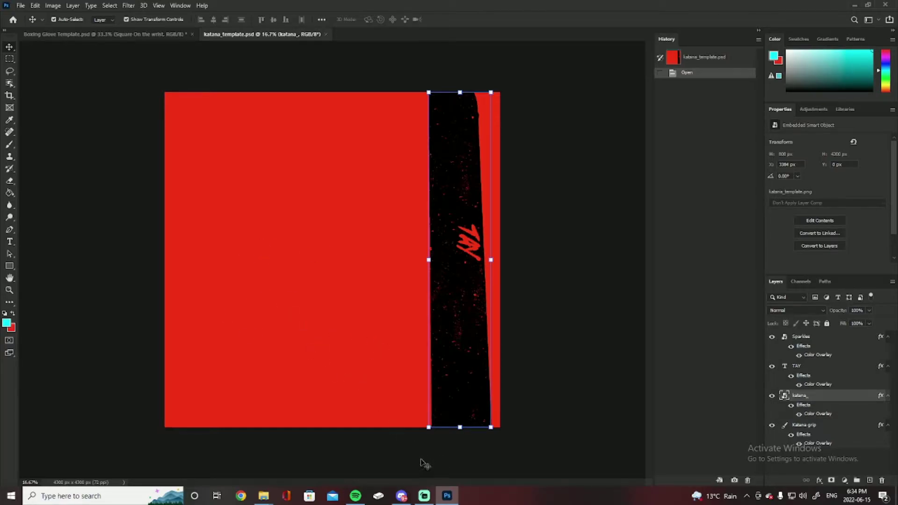
left_click(70, 495)
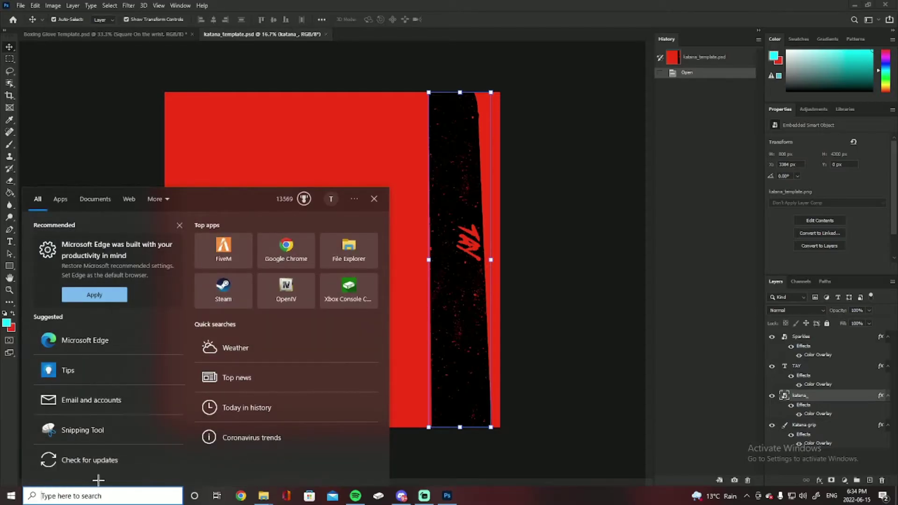
- Launch OpenIV for Grand Theft Auto V on Windows, then switch to Boxing Glove Template.psd
type("open iv")
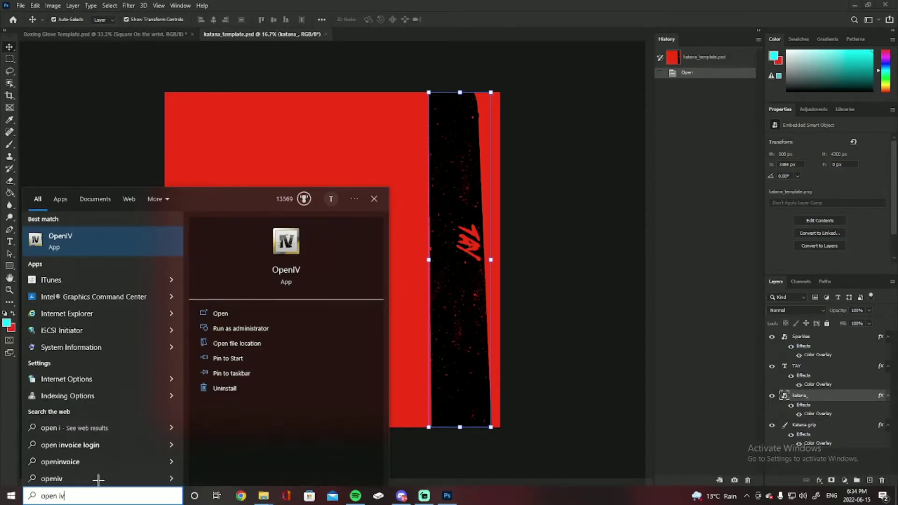
key("Return")
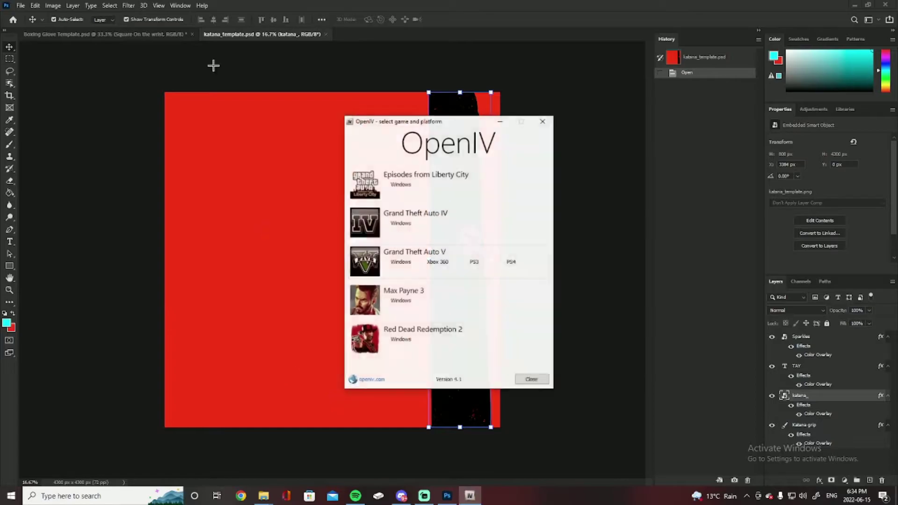
left_click(398, 260)
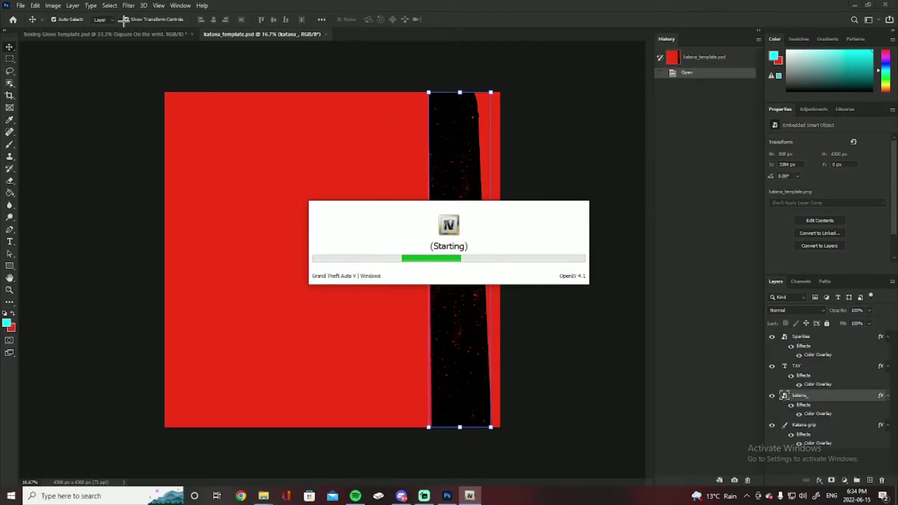
left_click(114, 32)
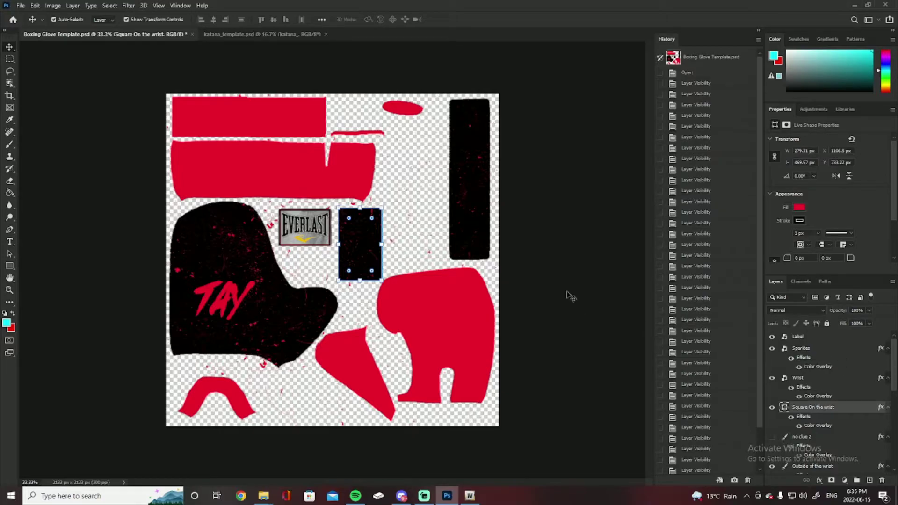
- Open the Label layer's Color Overlay style options and cancel, leaving its colours unchanged
left_click(813, 340)
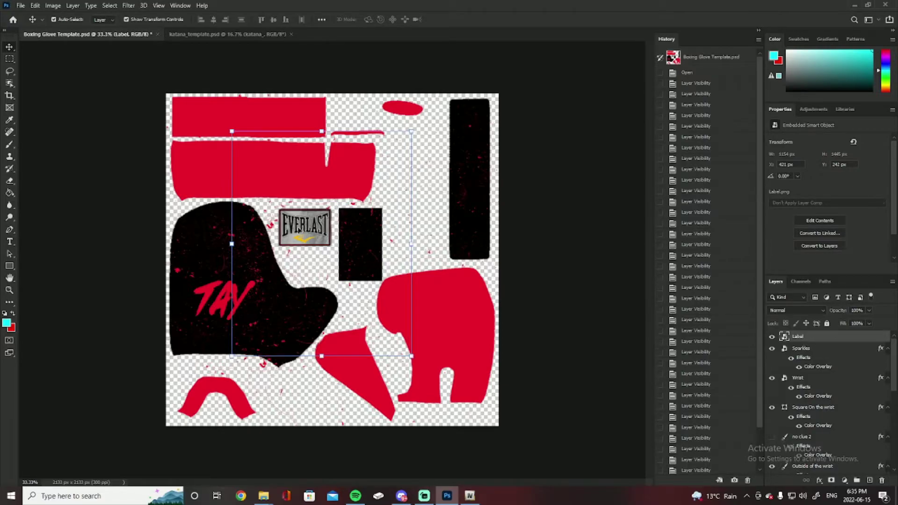
right_click(800, 338)
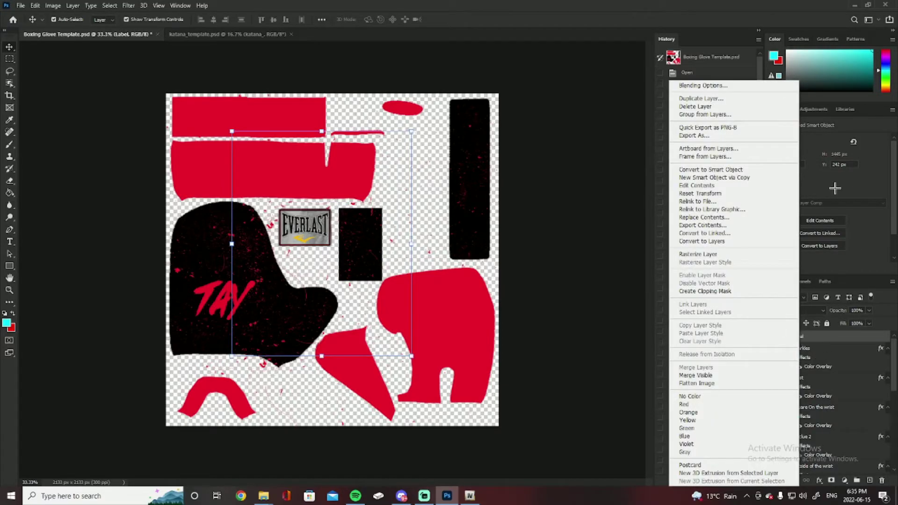
key("Escape")
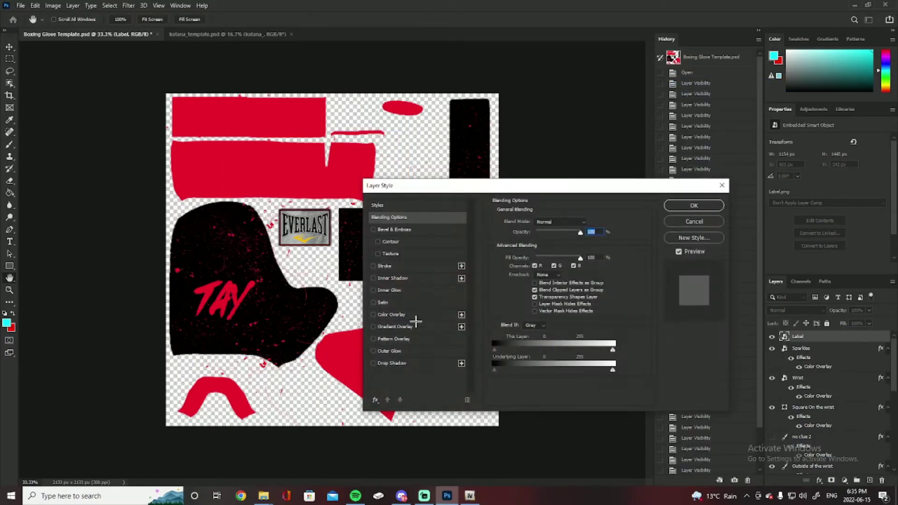
left_click(398, 314)
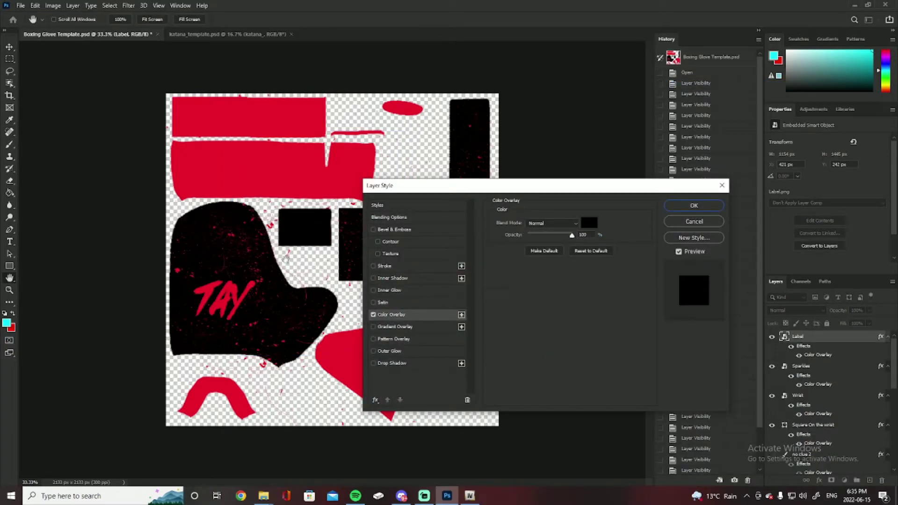
left_click(722, 185)
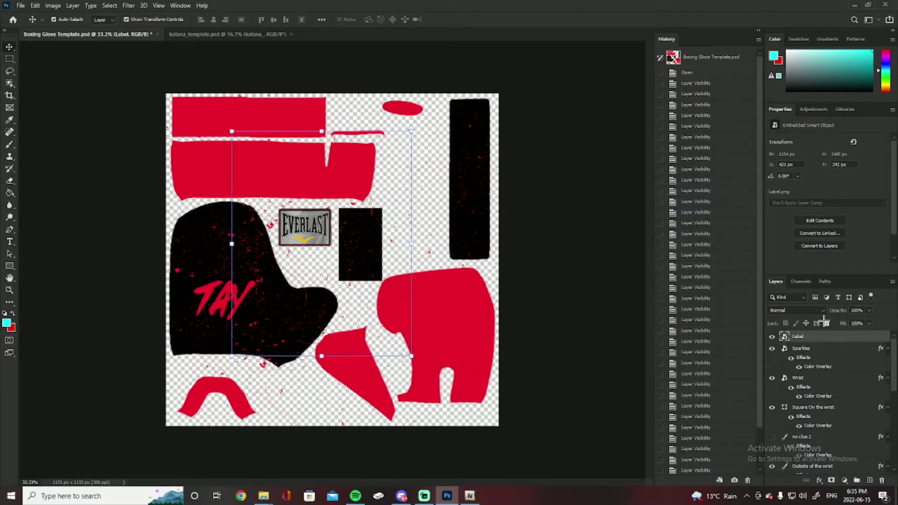
- Select the Sparkles and Wrist layers, switch to katana_template.psd, and bring up OpenIV
left_click(819, 354)
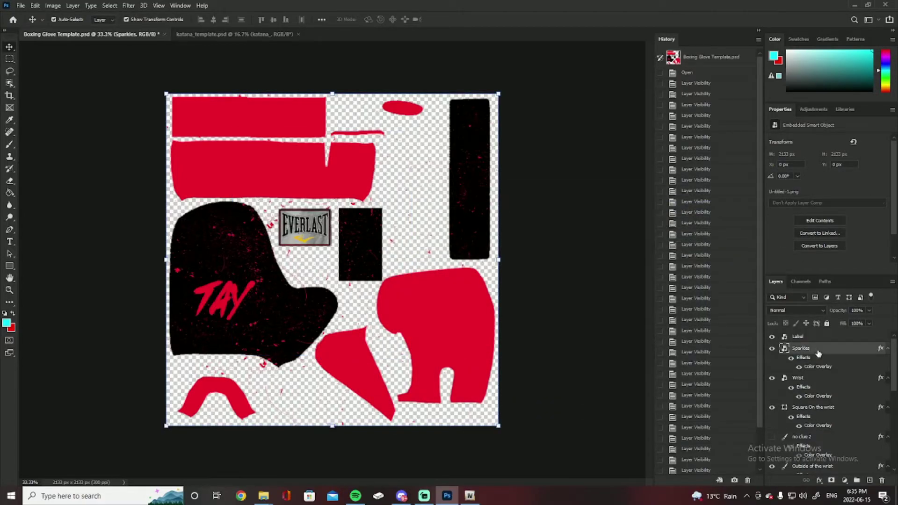
left_click(806, 380)
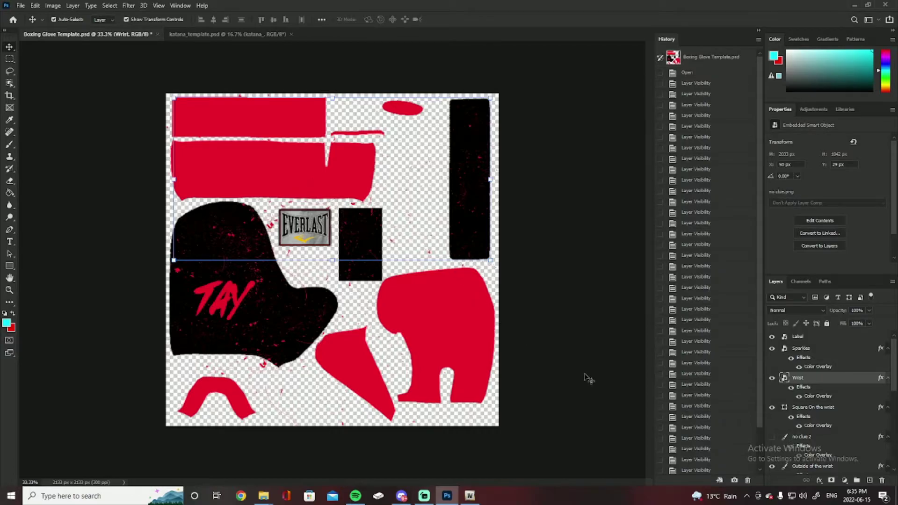
left_click(194, 34)
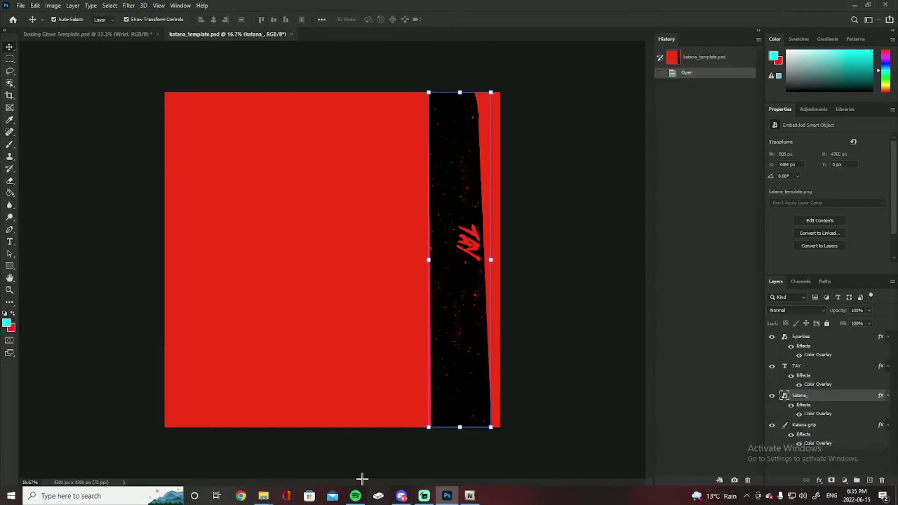
left_click(472, 495)
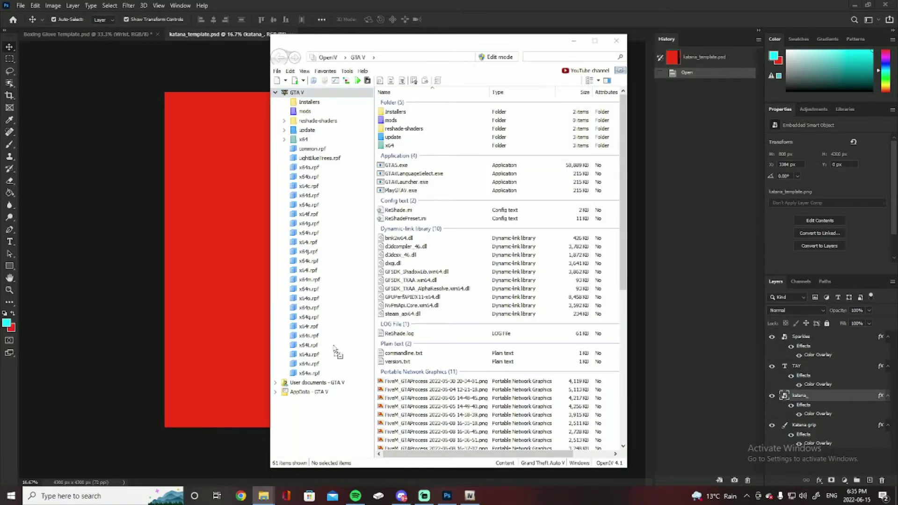
- Open teef_022_u_1.ydd from Five M Clothes with its .ytd texture, rotated and maximized
left_click_drag(333, 346, 317, 407)
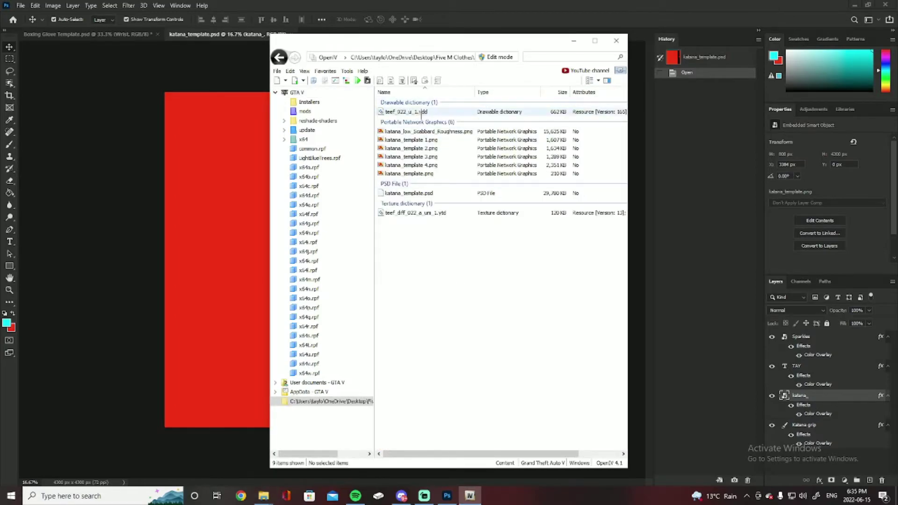
double_click(421, 113)
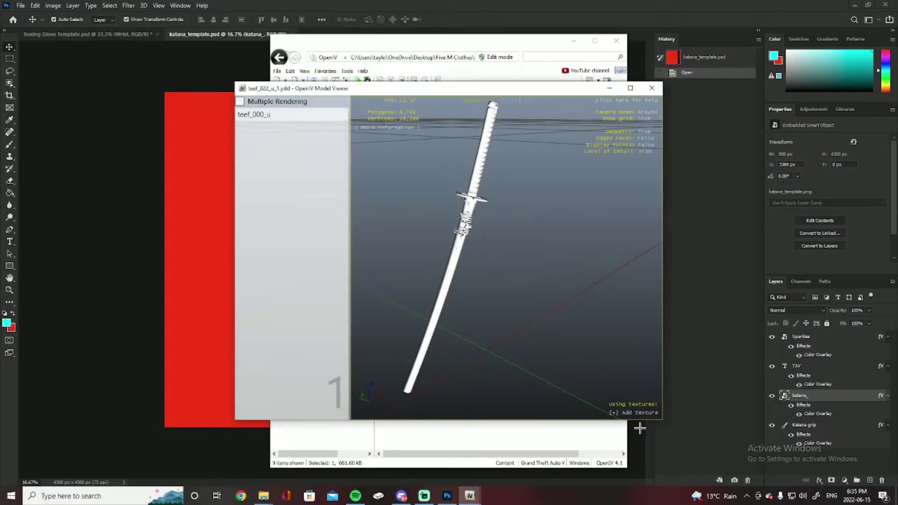
left_click(634, 412)
left_click(655, 430)
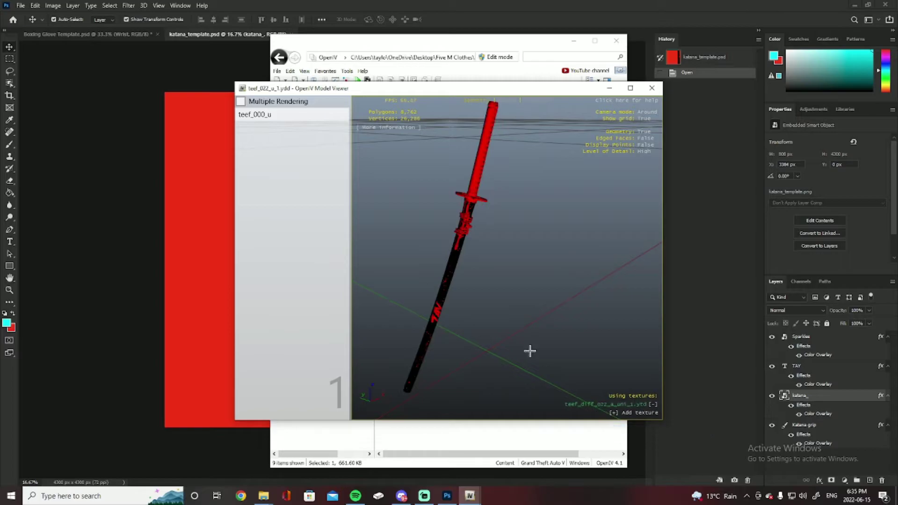
left_click_drag(529, 351, 629, 146)
left_click(630, 88)
left_click_drag(662, 253, 409, 336)
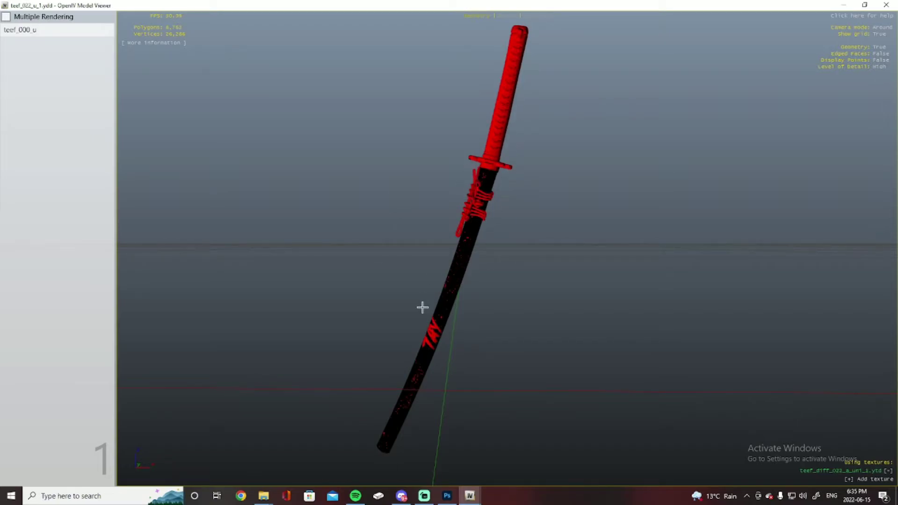
- Change the katana layer's Color Overlay from black to white (ffffff) and apply it
left_click(446, 496)
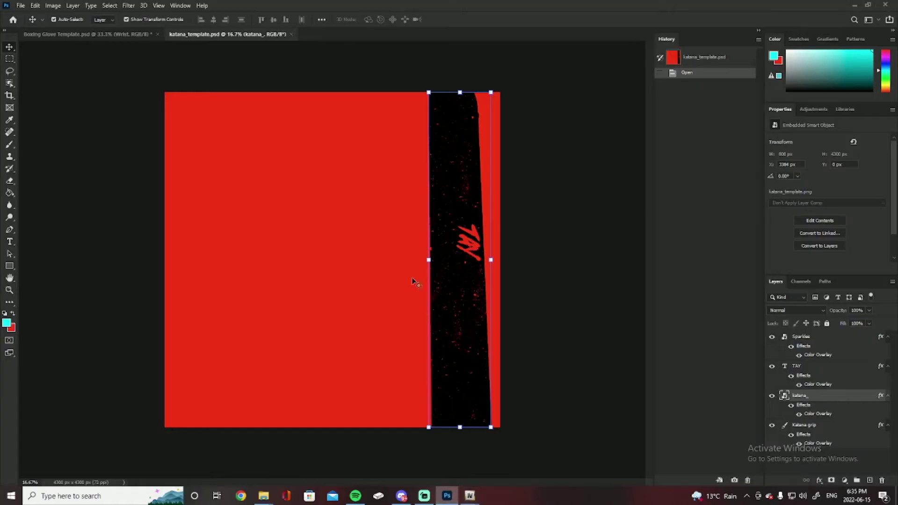
right_click(801, 396)
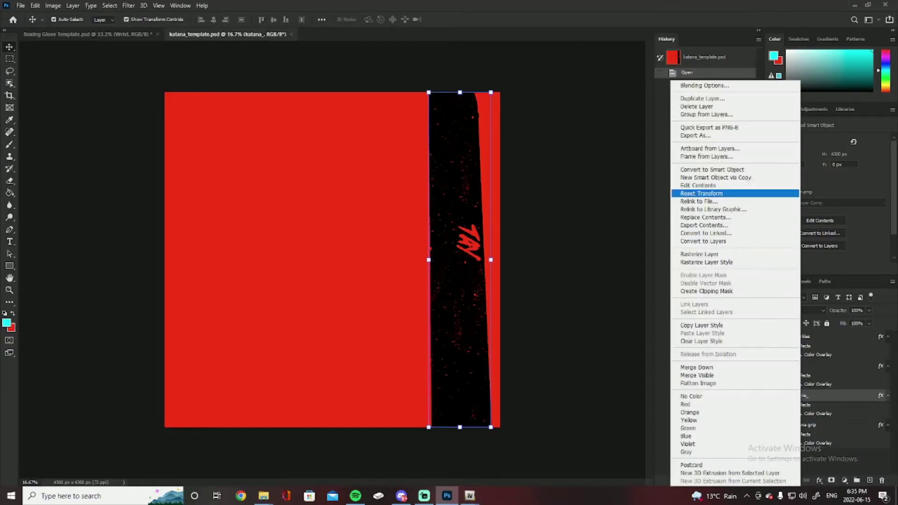
left_click(720, 85)
left_click(399, 314)
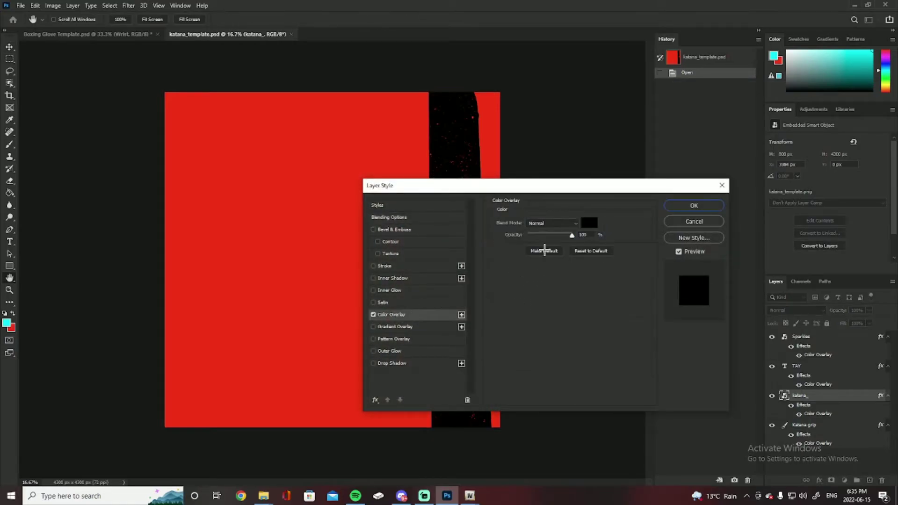
left_click(589, 222)
left_click_drag(608, 272, 394, 155)
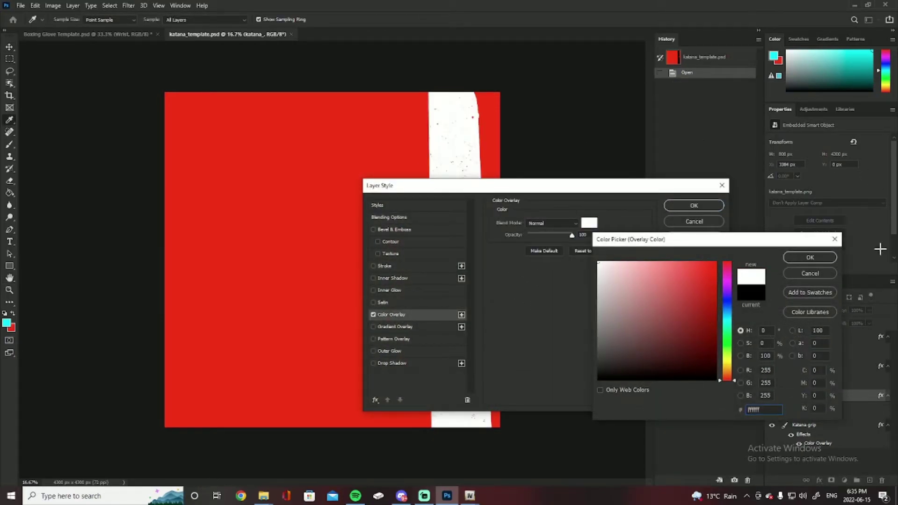
left_click(810, 258)
left_click(694, 205)
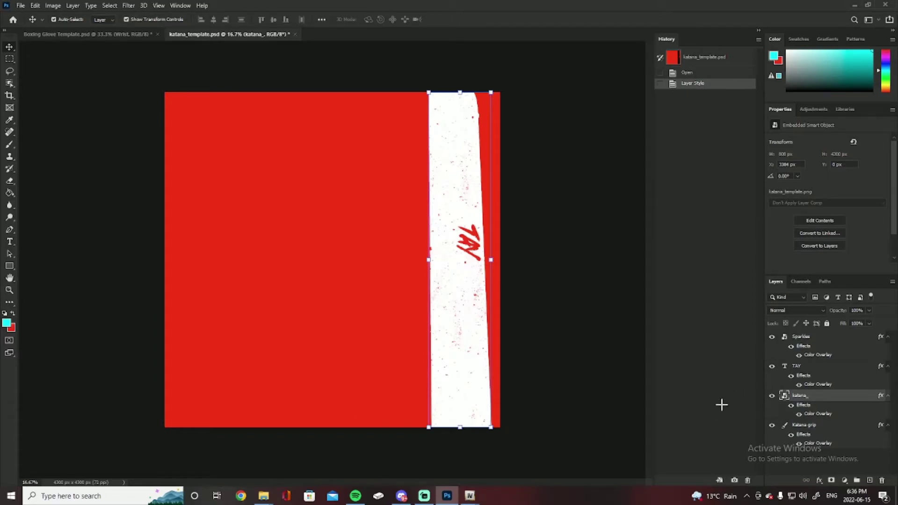
- Close katana_template.psd without saving, then select the Square On the wrist and Wrist layers
left_click(291, 34)
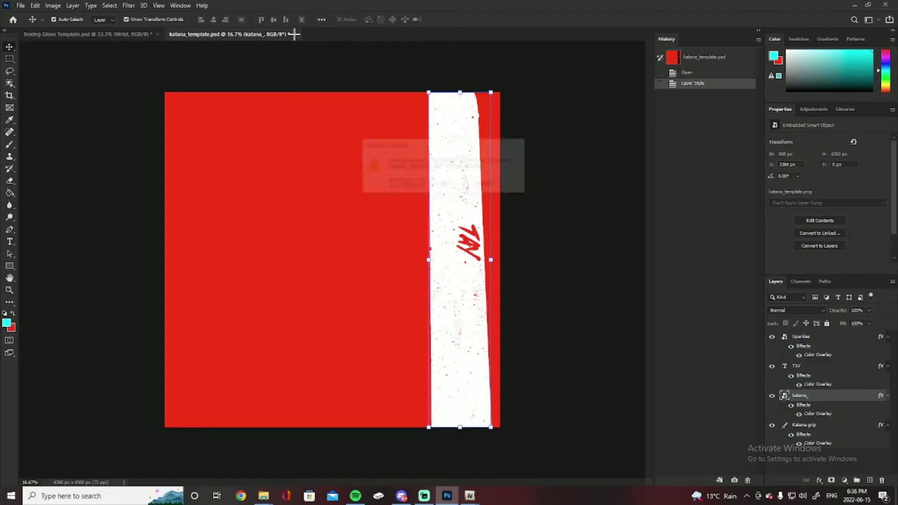
left_click(442, 183)
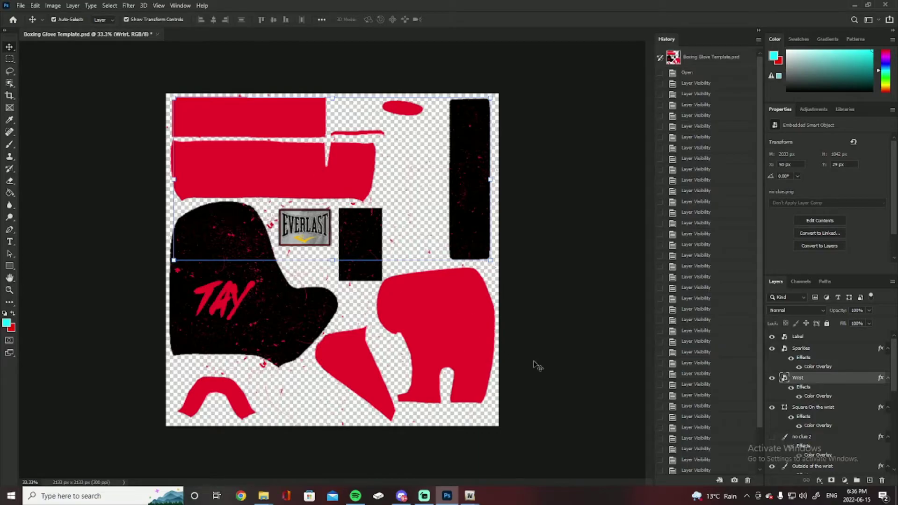
left_click(819, 407)
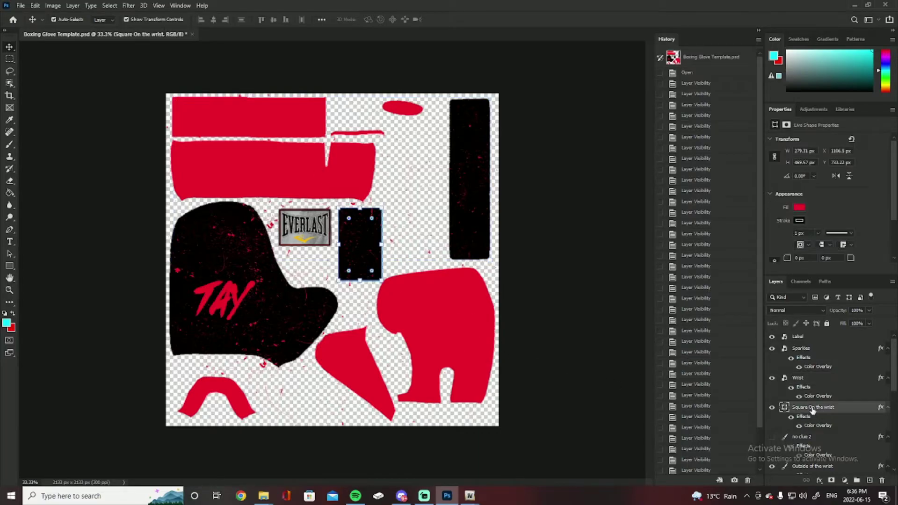
left_click(816, 379)
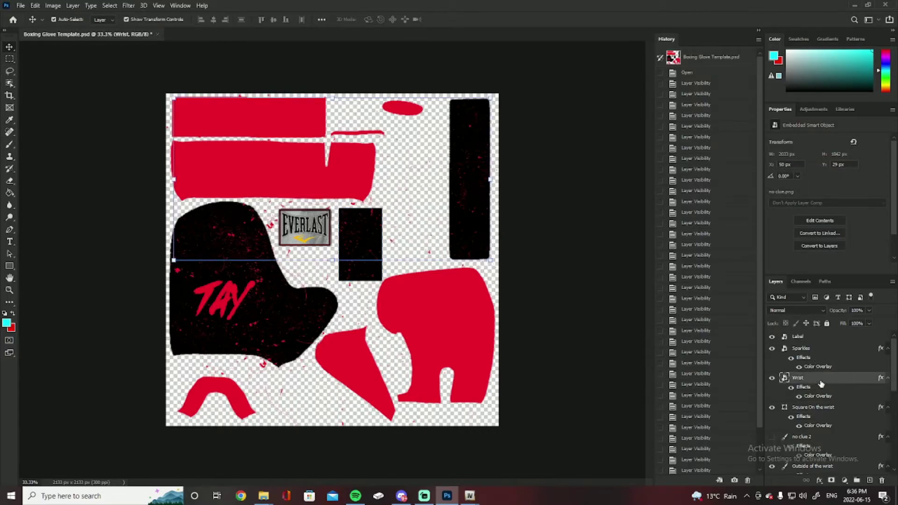
- Open the Wrist layer's style settings, cancel them unchanged, and bring the OpenIV browser forward
right_click(801, 379)
key("Escape")
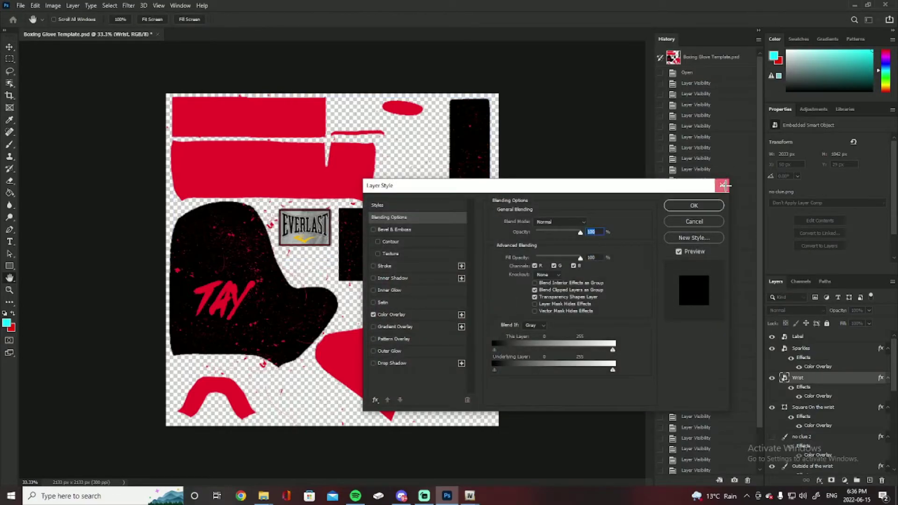
left_click(724, 185)
mouse_move(470, 496)
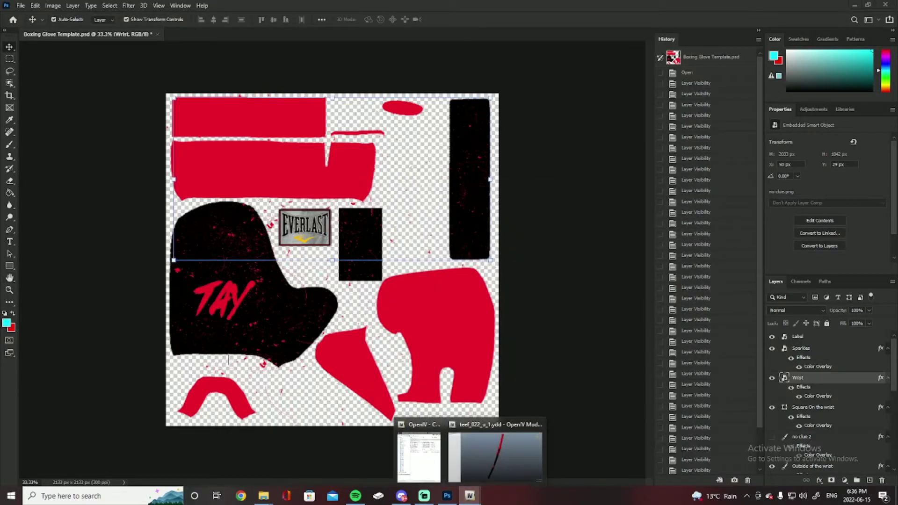
left_click(405, 454)
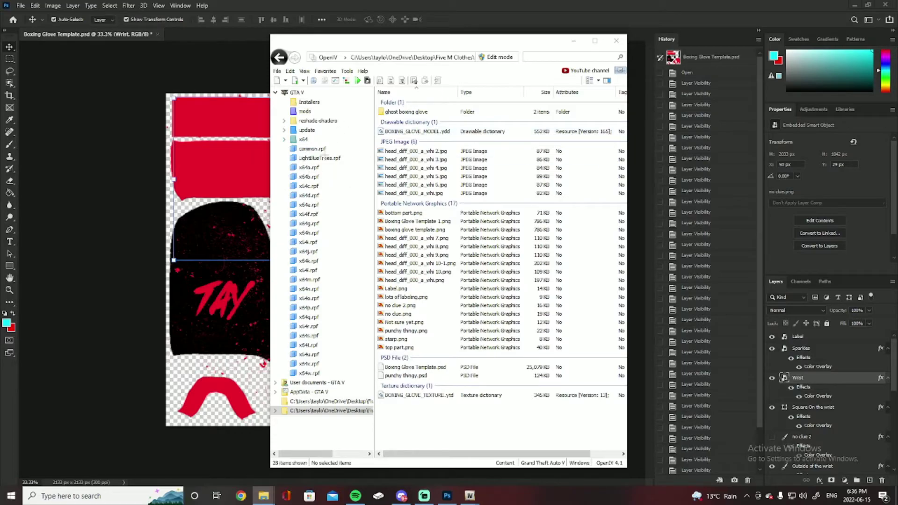
- Preview BOXING_GLOVE_MODEL.ydd in Model Viewer with BOXING_GLOVE_TEXTURE.ytd applied, orbiting around the gloves
double_click(417, 112)
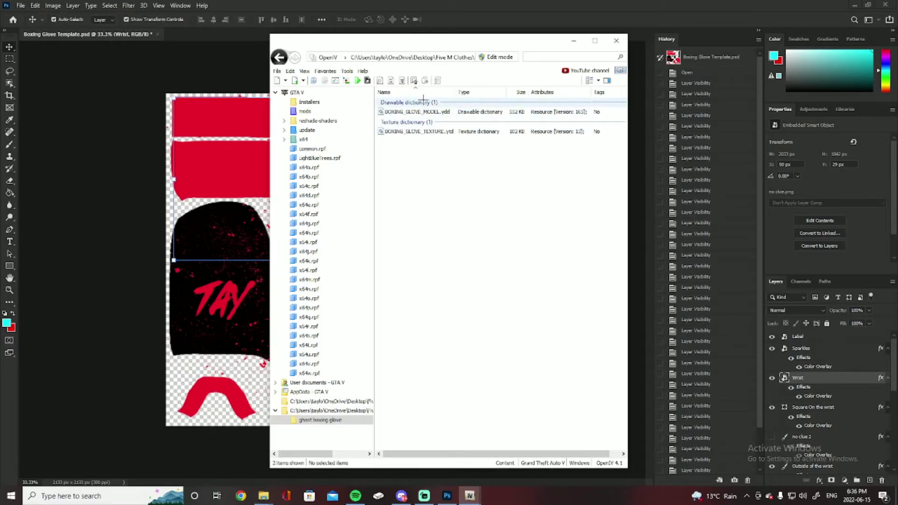
left_click(279, 57)
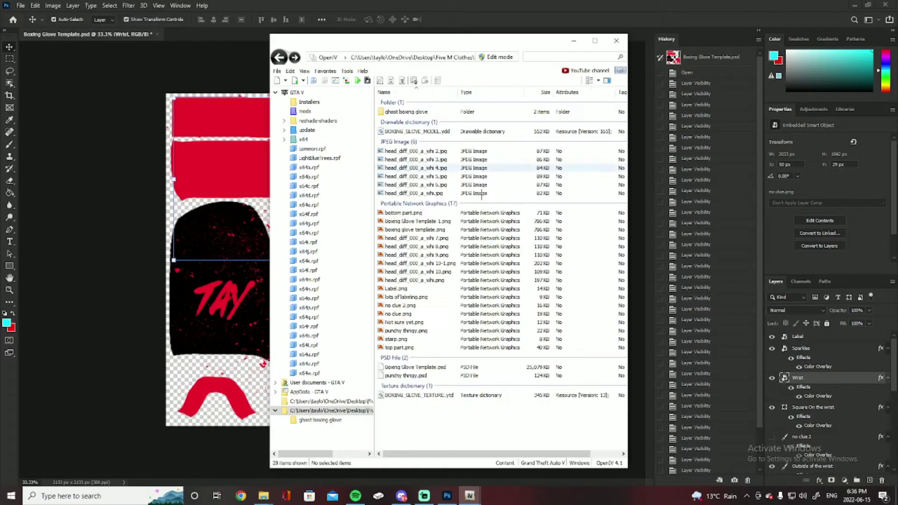
double_click(417, 131)
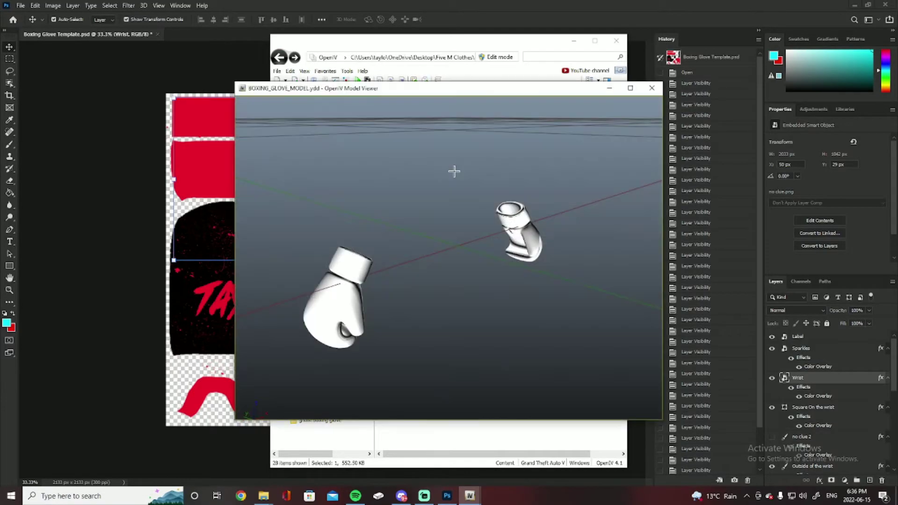
left_click(634, 404)
mouse_move(654, 431)
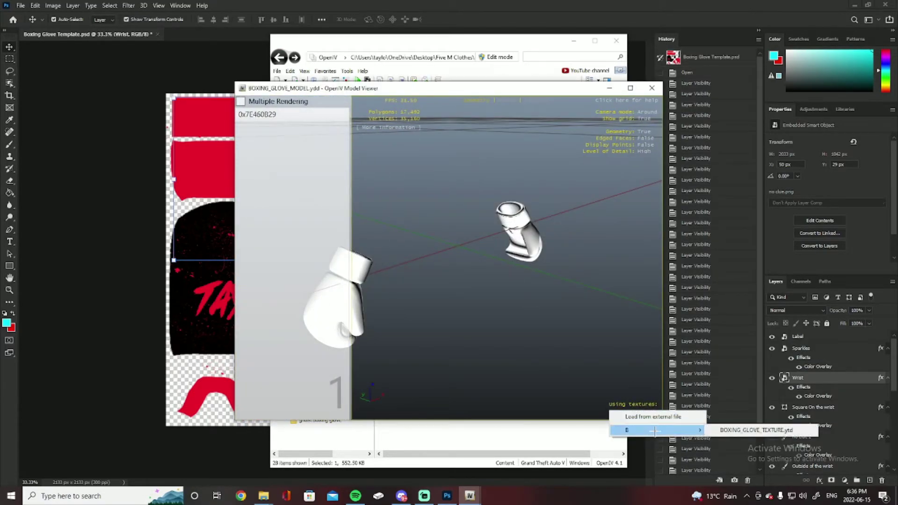
left_click(748, 430)
left_click_drag(585, 305, 355, 240)
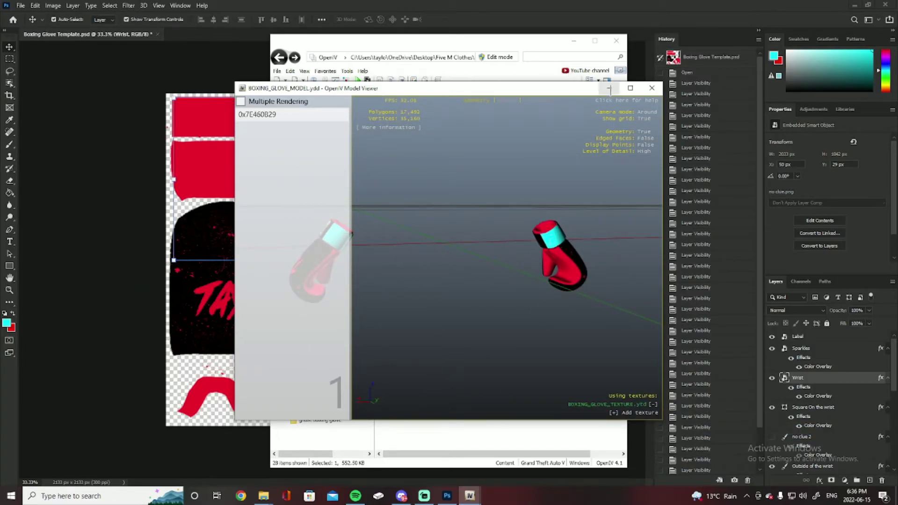
- Minimize the OpenIV windows, briefly reopen the glove preview to orbit it, then minimize again
left_click(609, 88)
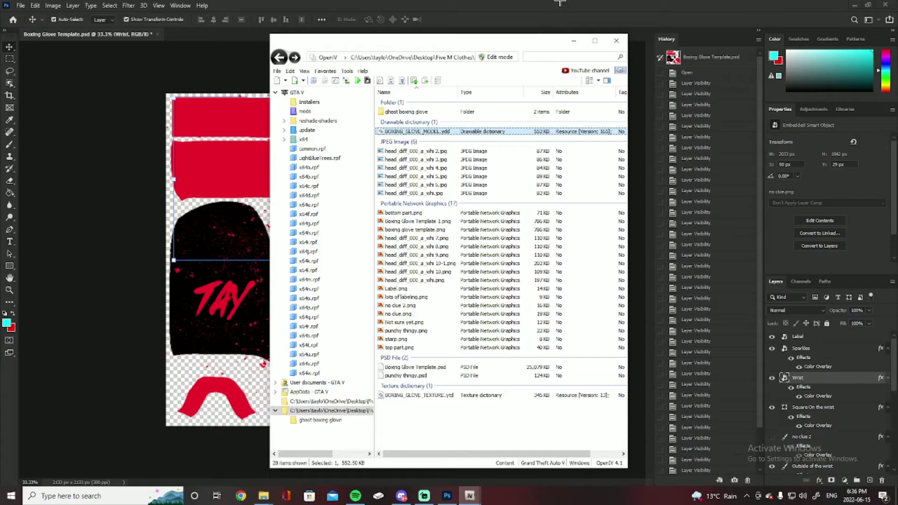
left_click(572, 42)
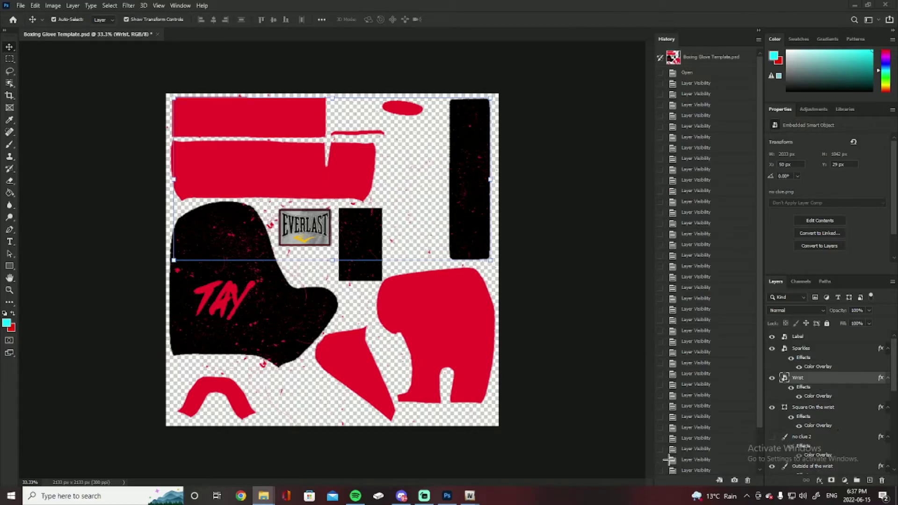
mouse_move(470, 496)
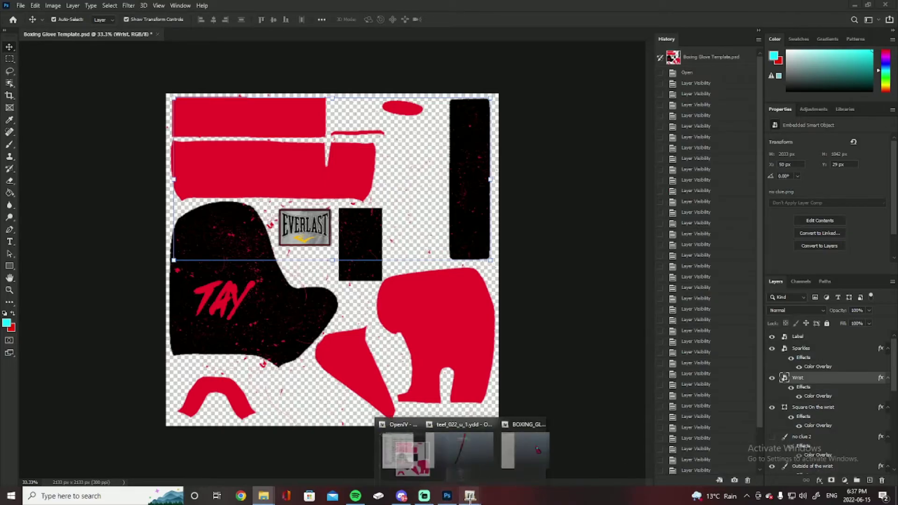
left_click(538, 457)
left_click_drag(542, 243, 561, 247)
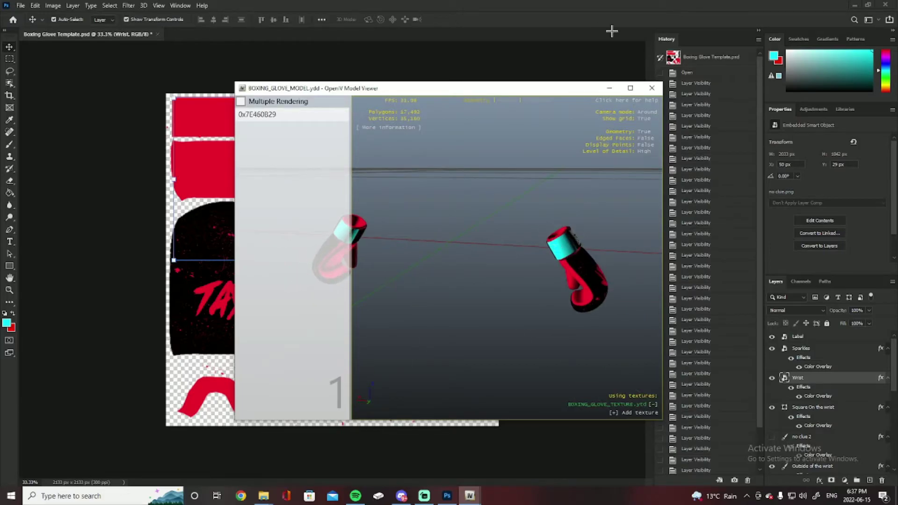
left_click(609, 88)
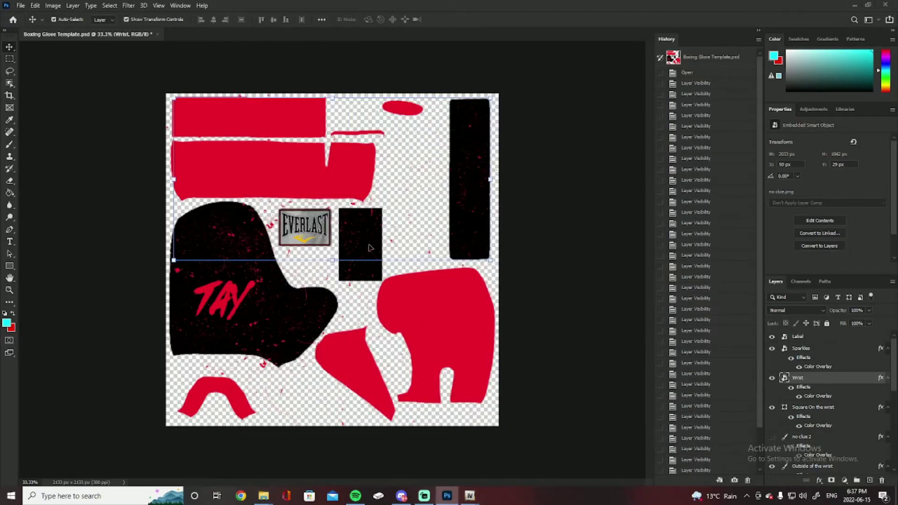
- Free-transform the Wrist layer and commit it, then select the Square On the wrist layer
key("ctrl+t")
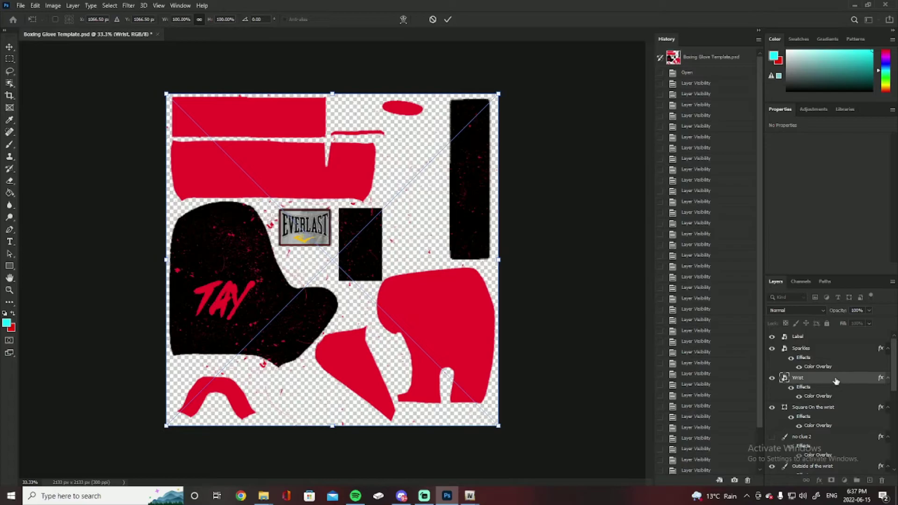
key("Return")
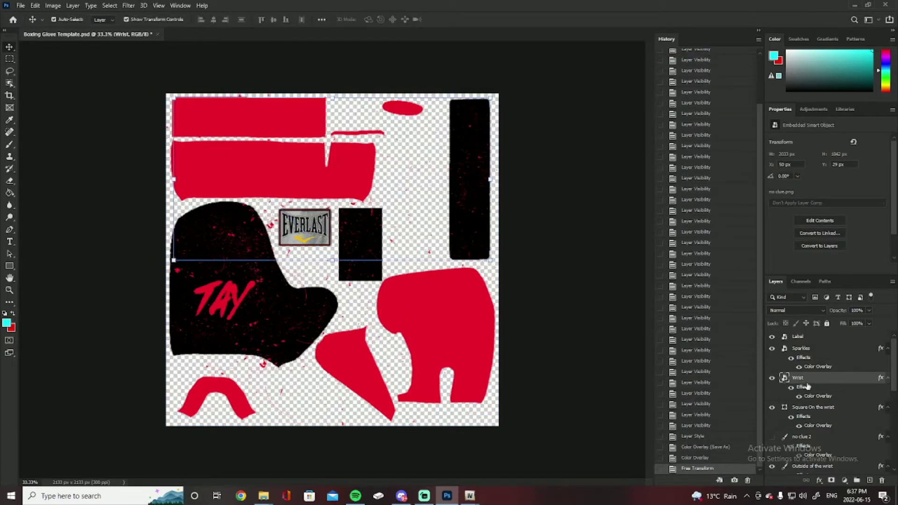
left_click(814, 408)
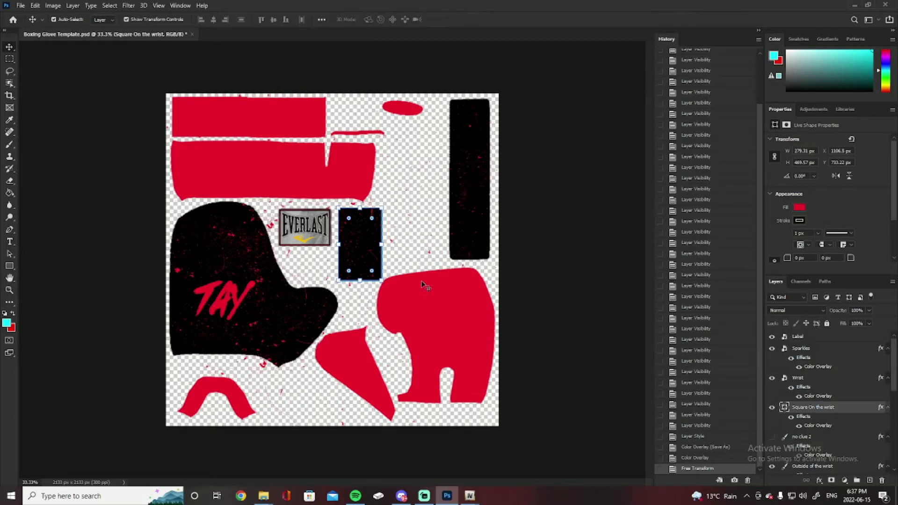
- Show then re-hide the no clue 2 layer, and select the Outside of the wrist layer
scroll(826, 419, "down", 1)
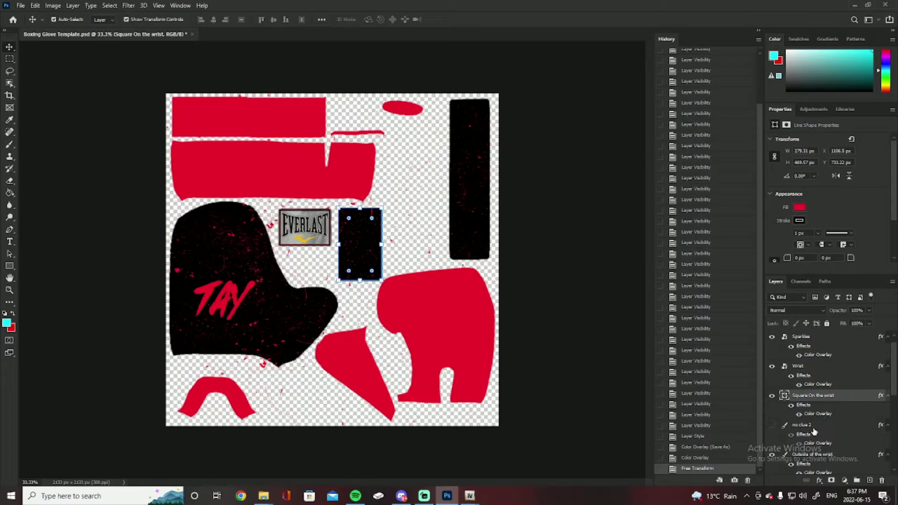
left_click(772, 427)
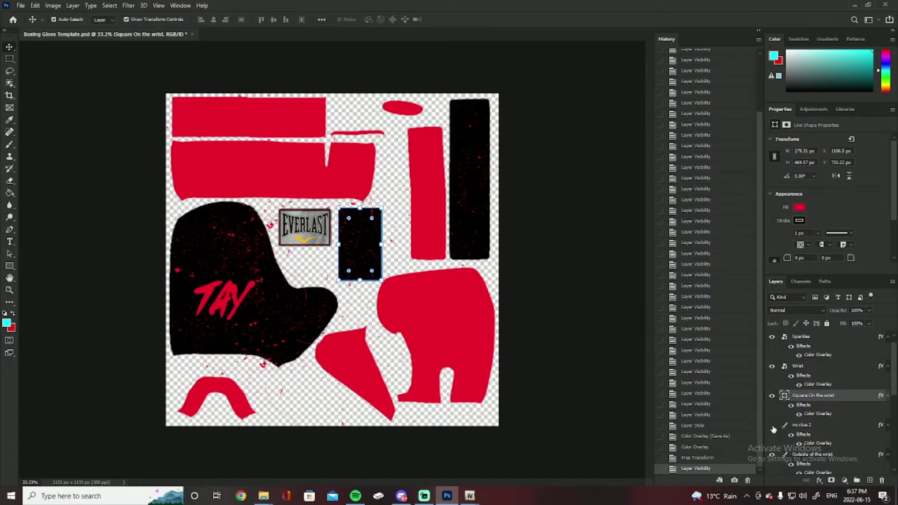
left_click(772, 429)
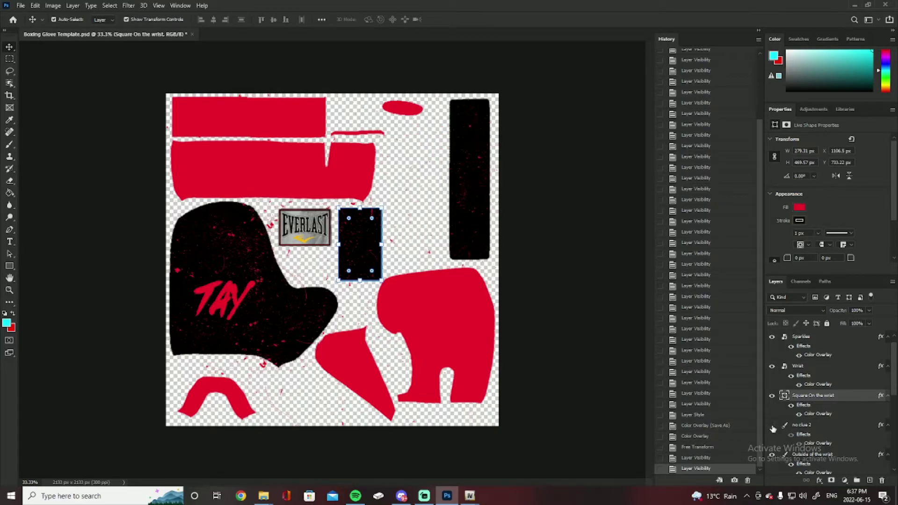
scroll(773, 427, "down", 1)
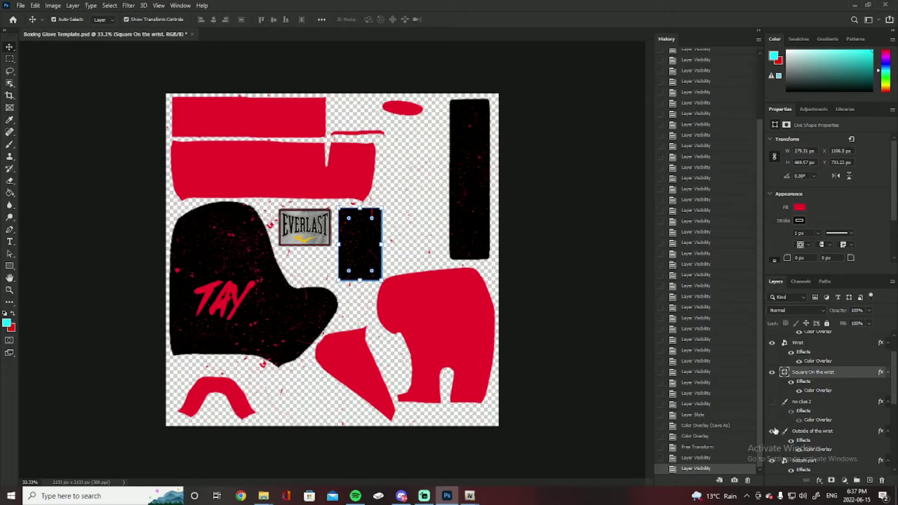
left_click(805, 435)
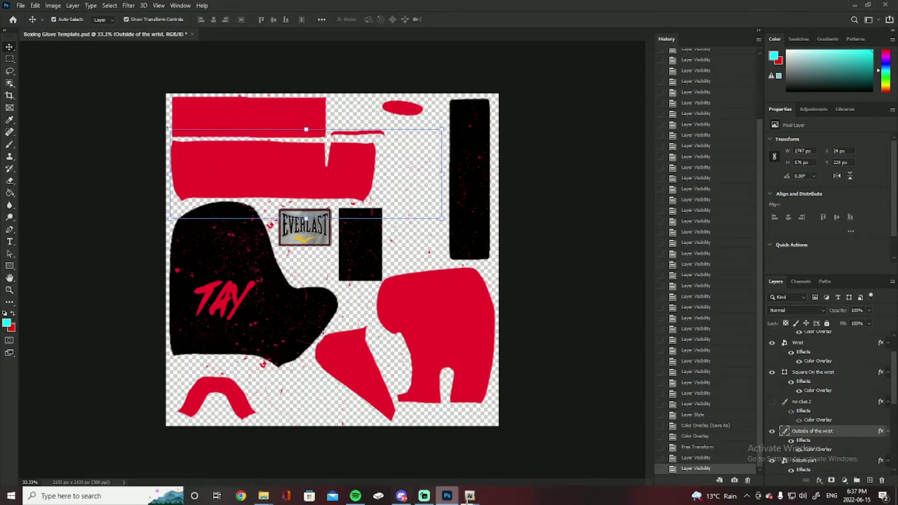
- Maximize the glove model preview, orbit to show the EVERLAST label and TAY text from the front, then minimize it
mouse_move(469, 495)
left_click(554, 454)
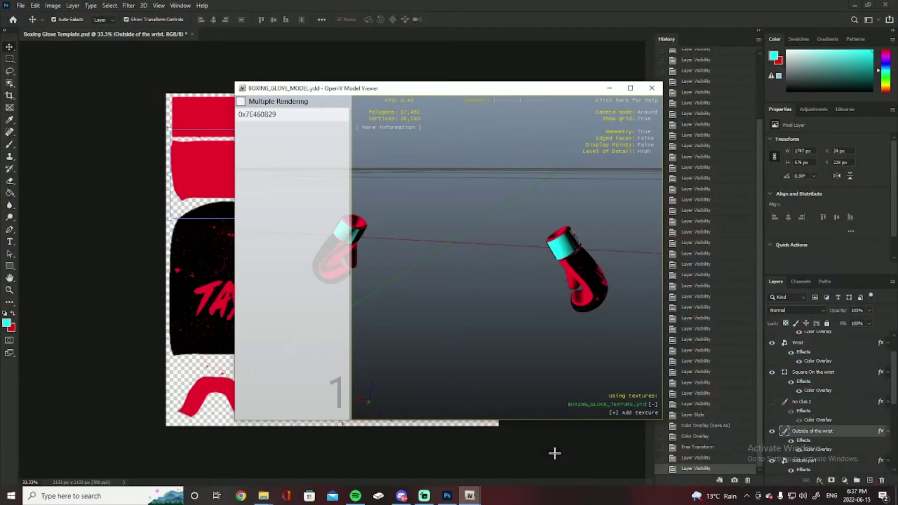
left_click(628, 88)
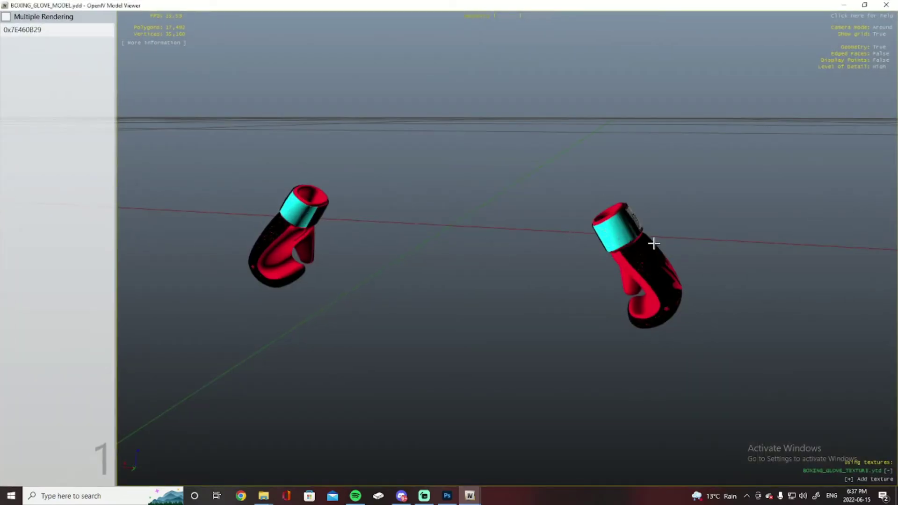
left_click_drag(653, 242, 407, 287)
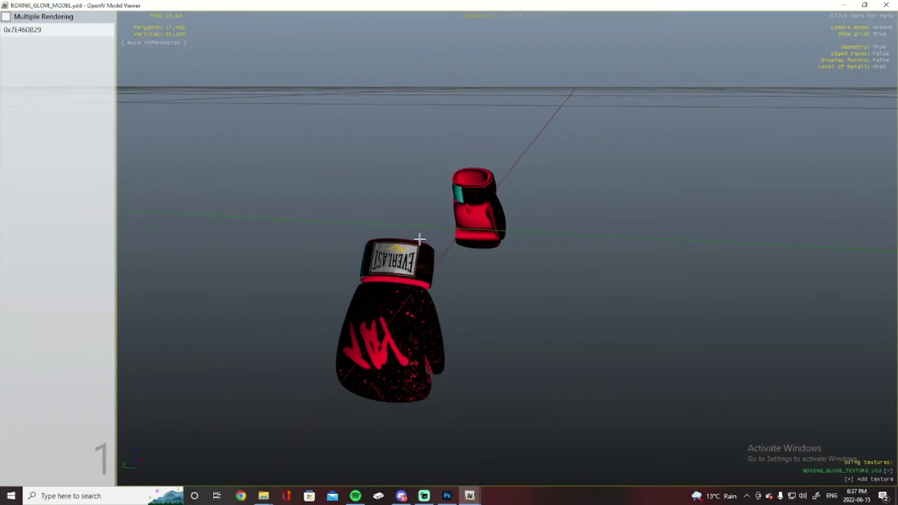
left_click_drag(418, 245, 406, 302)
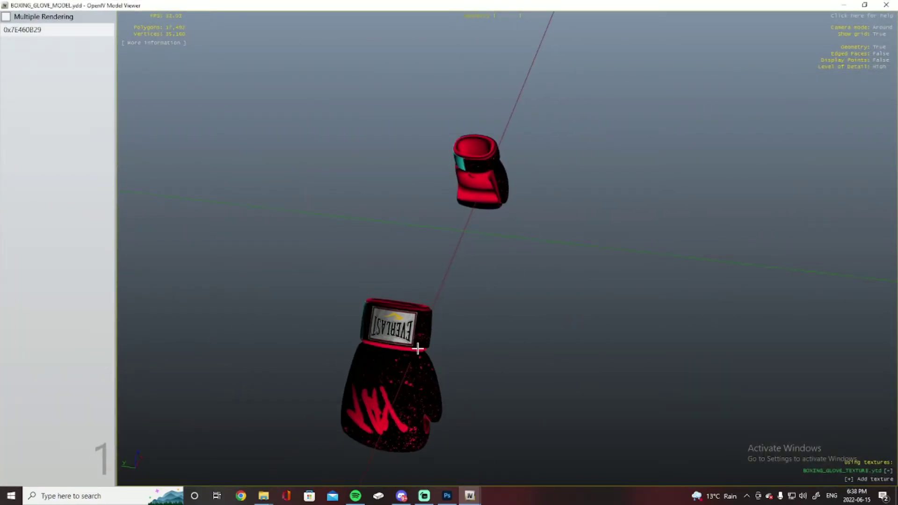
left_click_drag(417, 345, 402, 196)
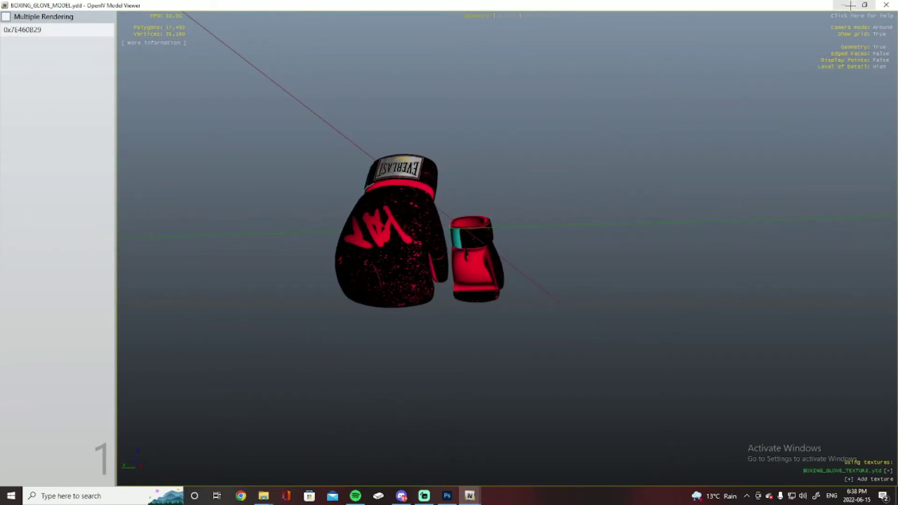
left_click(846, 3)
scroll(821, 433, "down", 1)
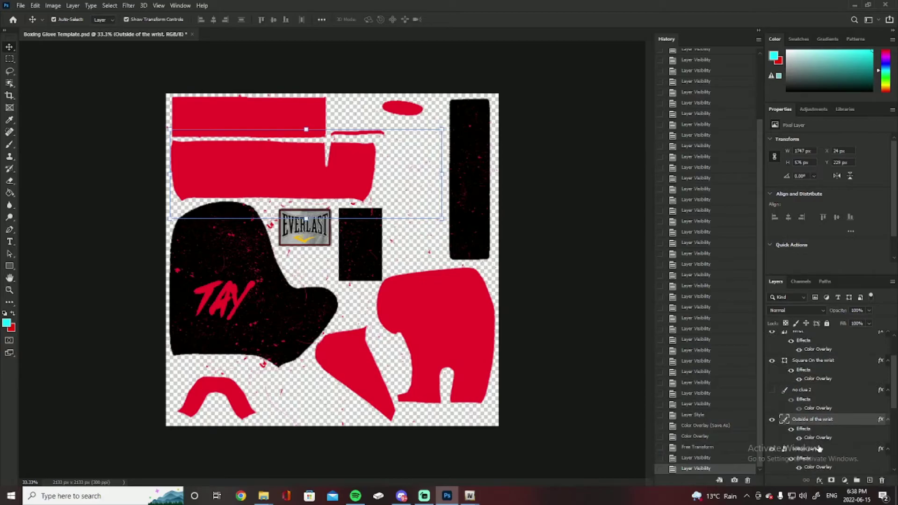
left_click(817, 450)
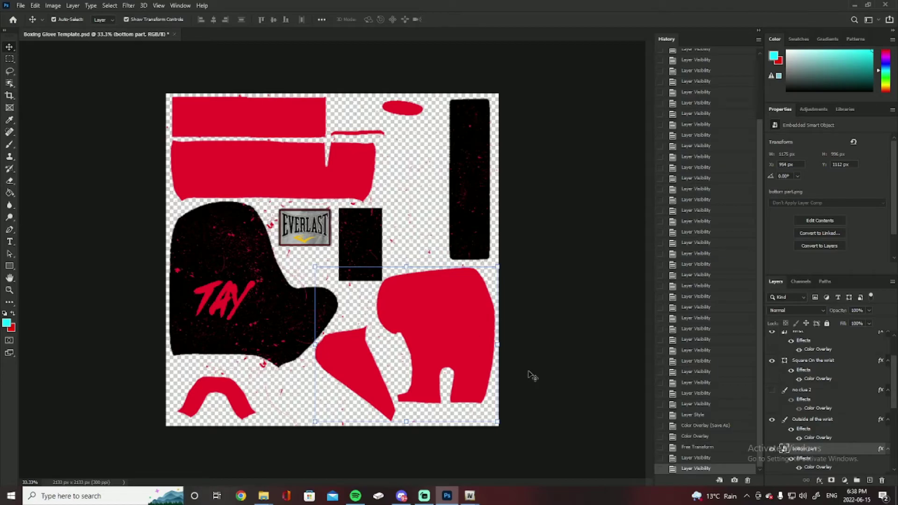
scroll(828, 445, "down", 3)
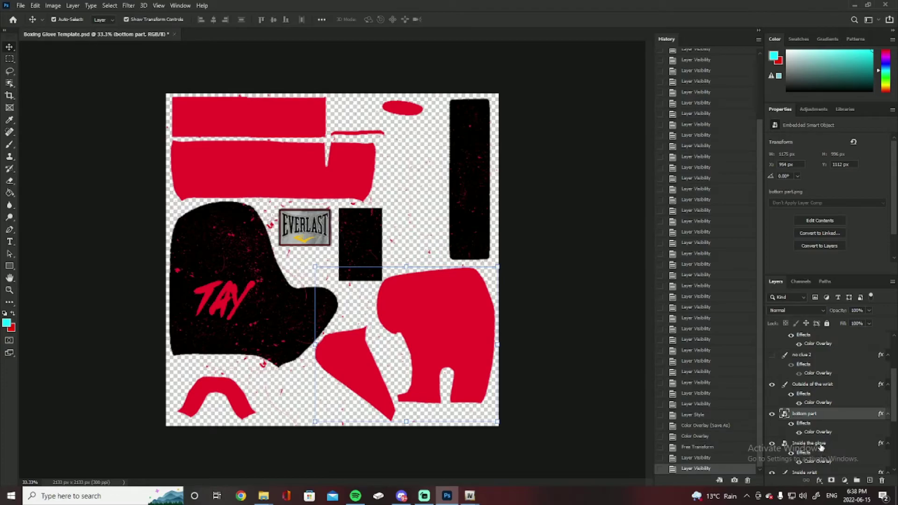
left_click(820, 446)
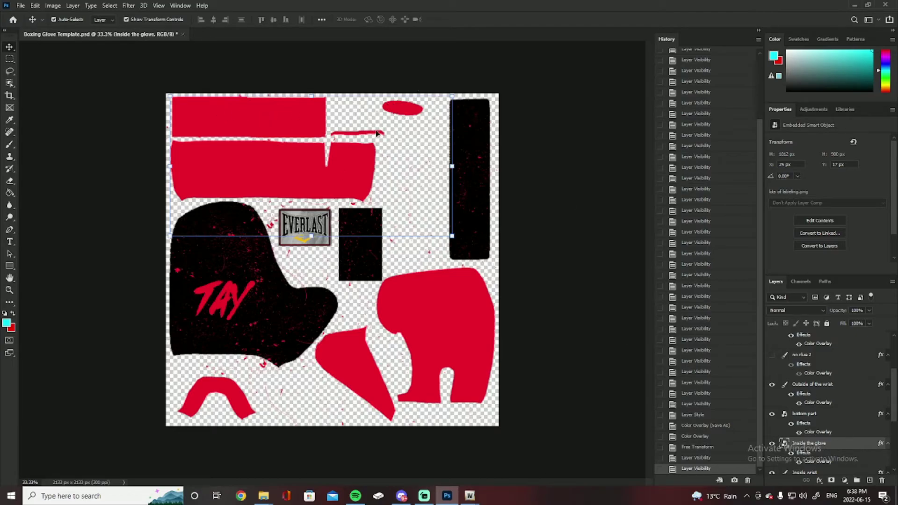
scroll(772, 407, "down", 2)
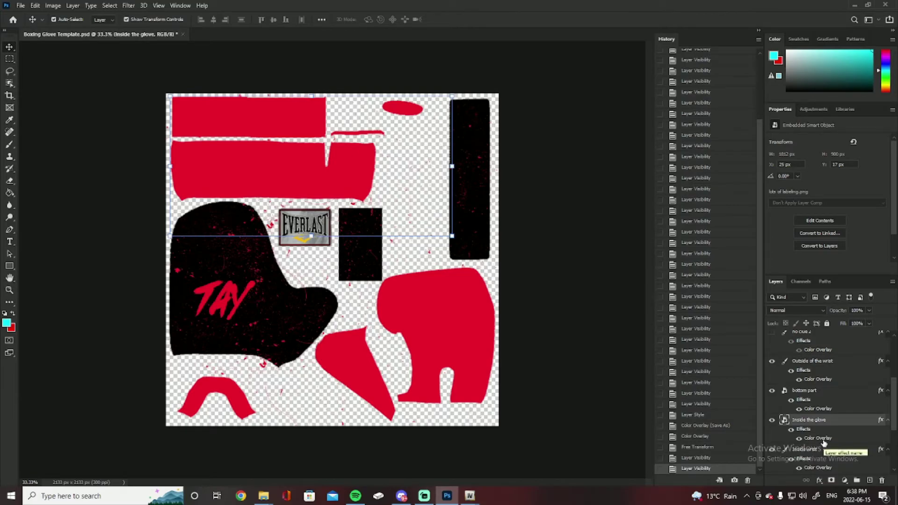
scroll(832, 411, "down", 1)
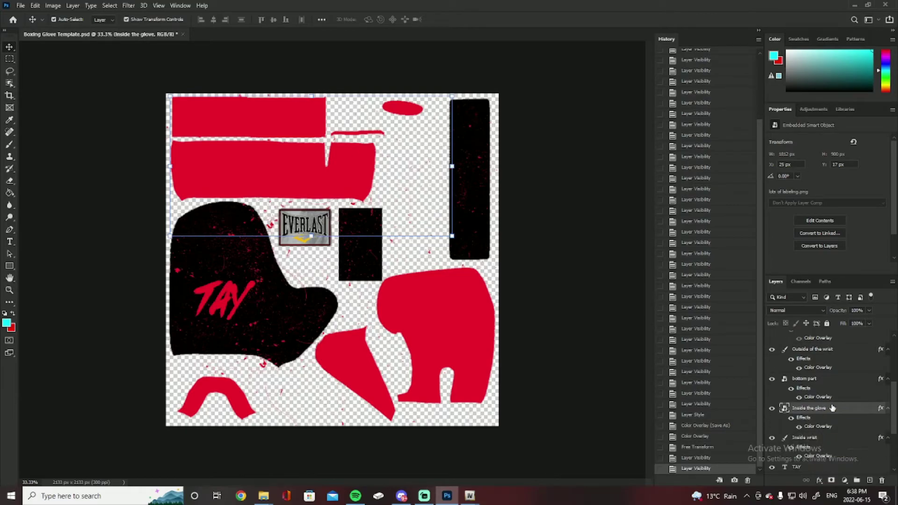
left_click(819, 440)
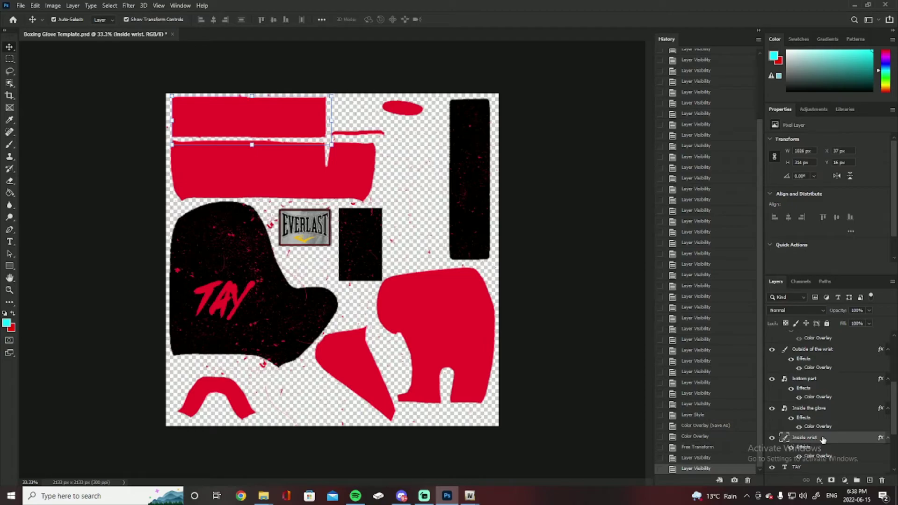
scroll(820, 438, "down", 3)
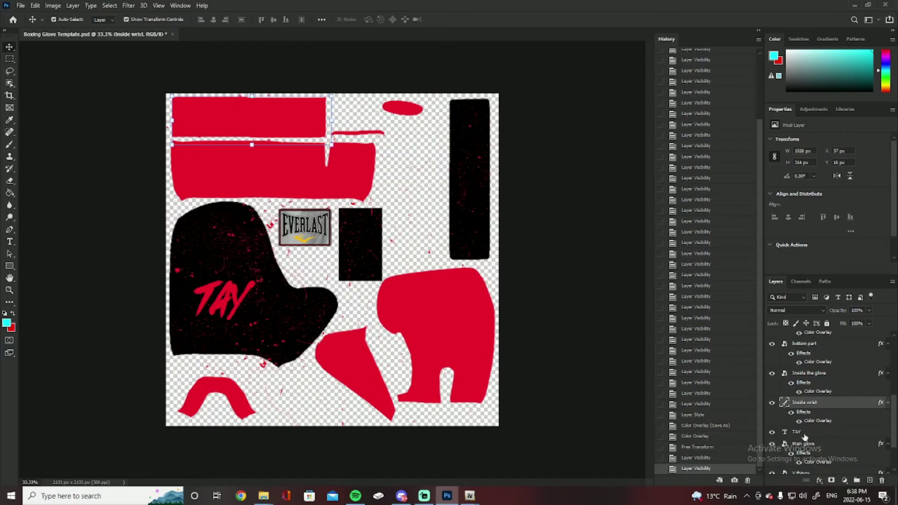
left_click(803, 433)
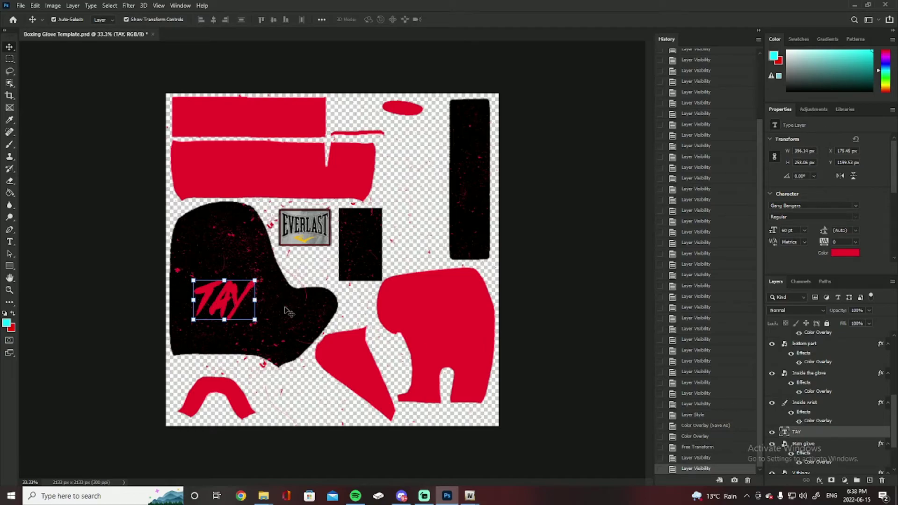
scroll(845, 431, "down", 1)
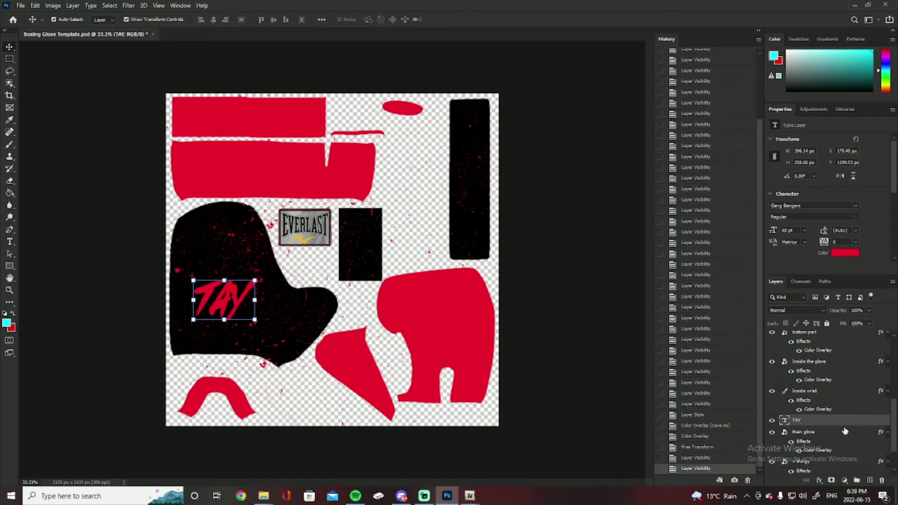
left_click(812, 432)
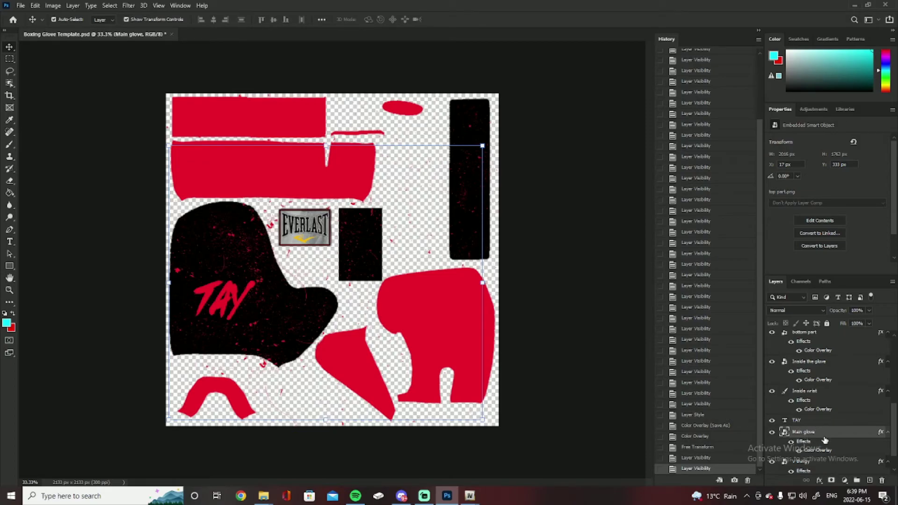
scroll(822, 443, "down", 2)
left_click(803, 440)
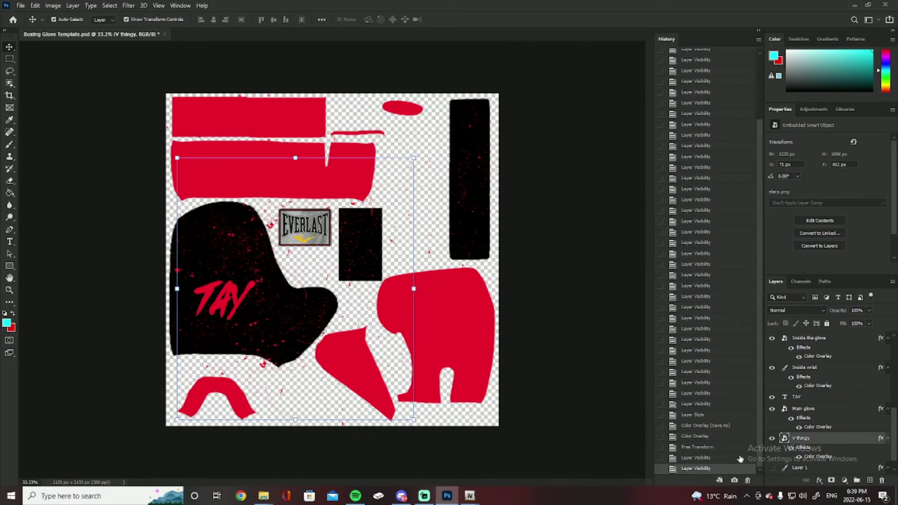
- Spin the boxing glove models to inspect the new texture, then close the glove and katana viewers
mouse_move(469, 495)
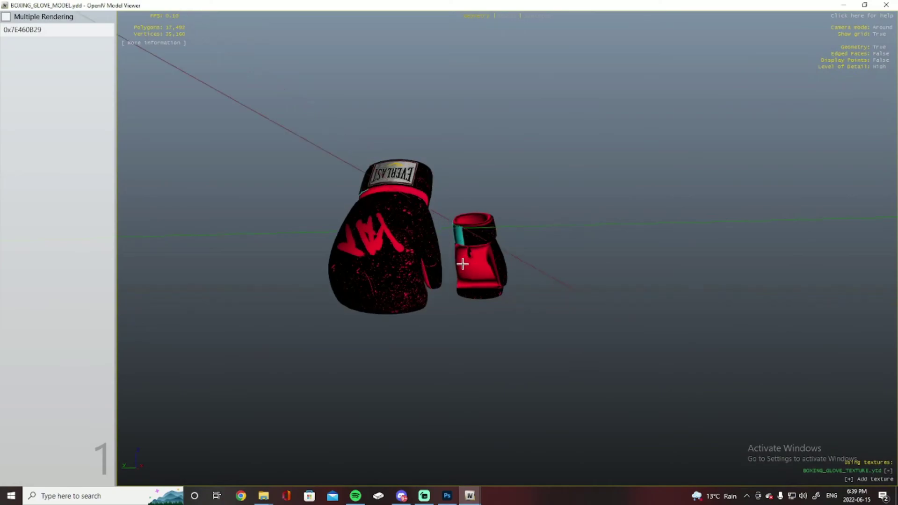
left_click_drag(519, 281, 318, 257)
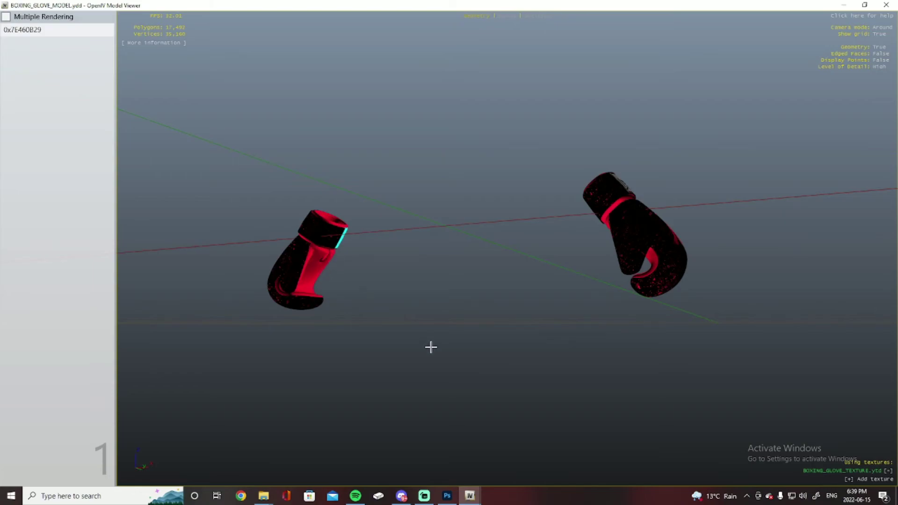
left_click_drag(735, 436, 402, 317)
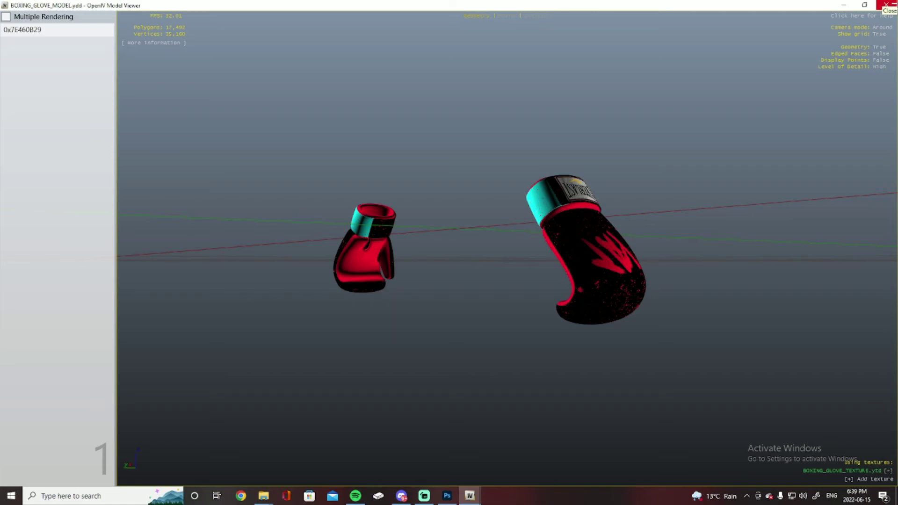
left_click(886, 4)
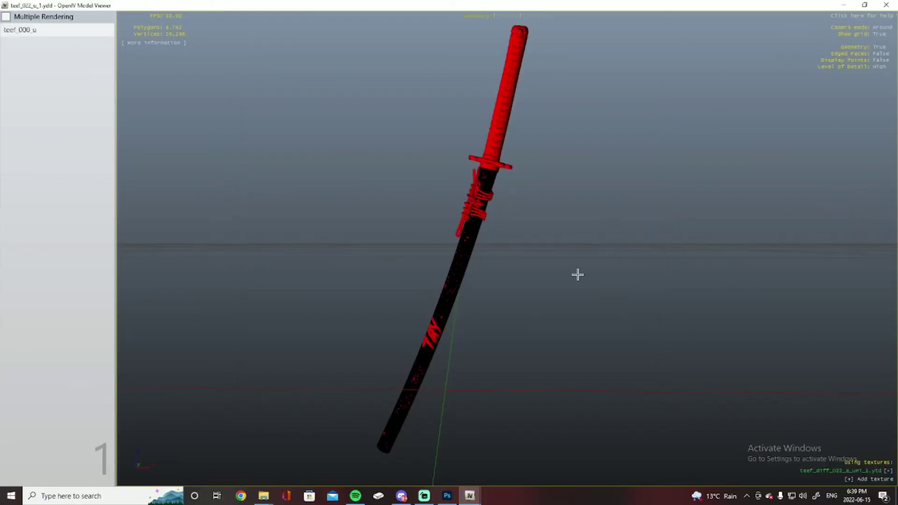
left_click(885, 4)
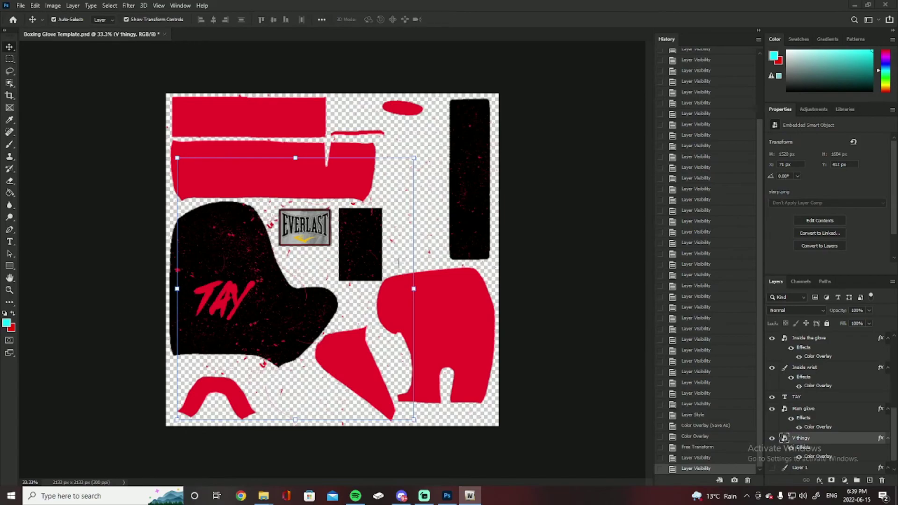
- Scroll the Layers panel to the Label layer and open its right-click menu
scroll(803, 448, "down", 6)
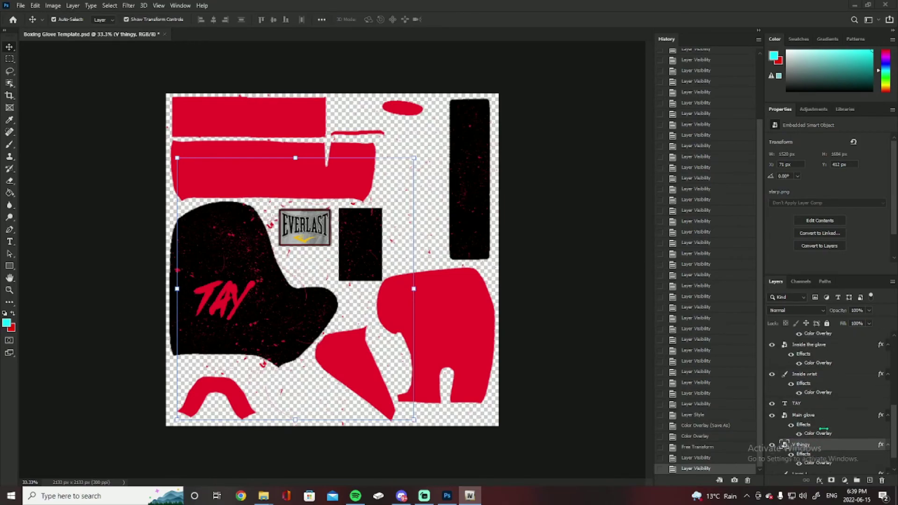
scroll(823, 425, "down", 1)
scroll(814, 394, "up", 1)
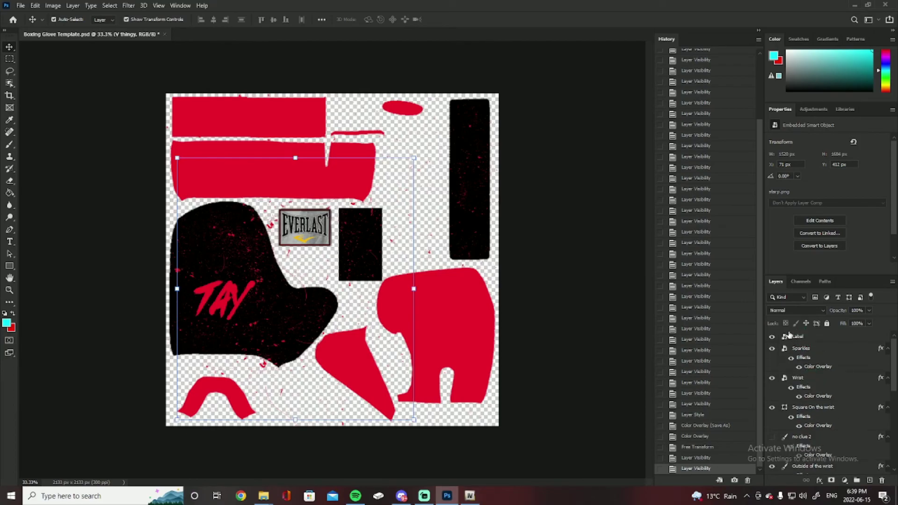
right_click(808, 338)
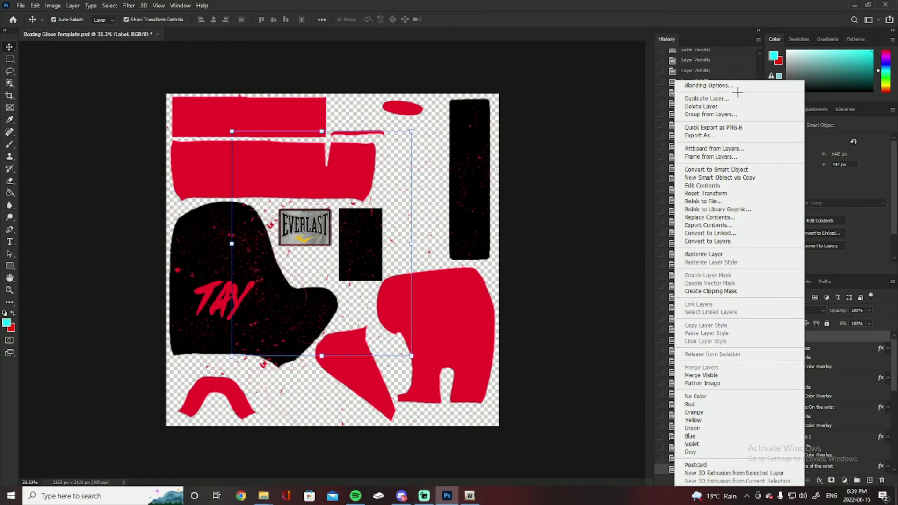
- Give the Label layer a black Color Overlay and move it below the Sparkles layer
left_click(708, 85)
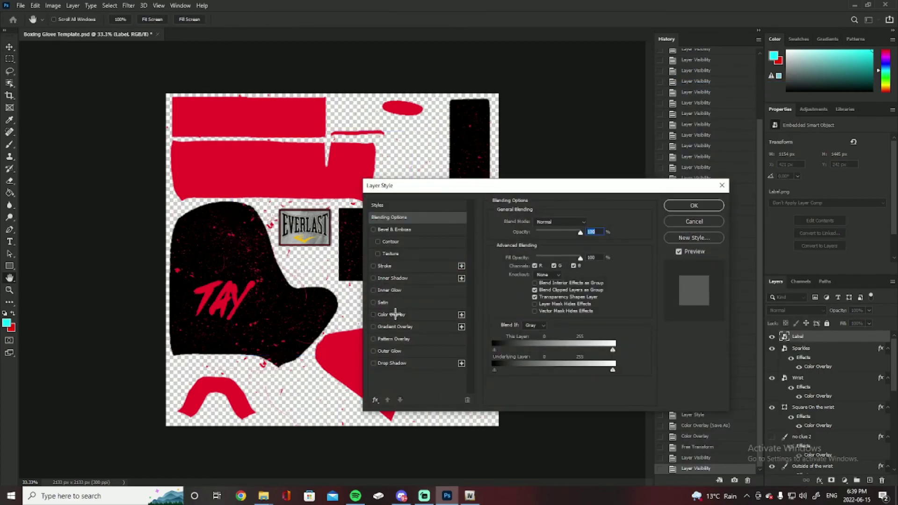
left_click(395, 314)
left_click(590, 223)
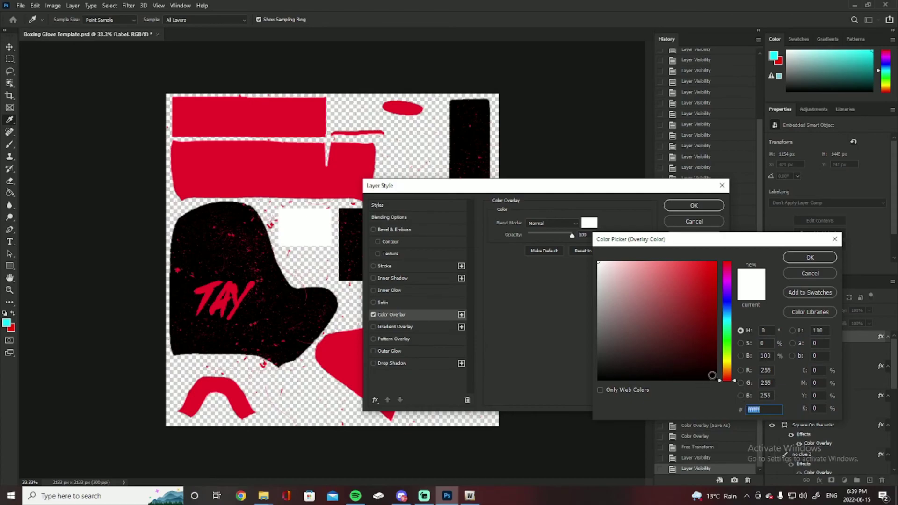
left_click(716, 380)
left_click(809, 257)
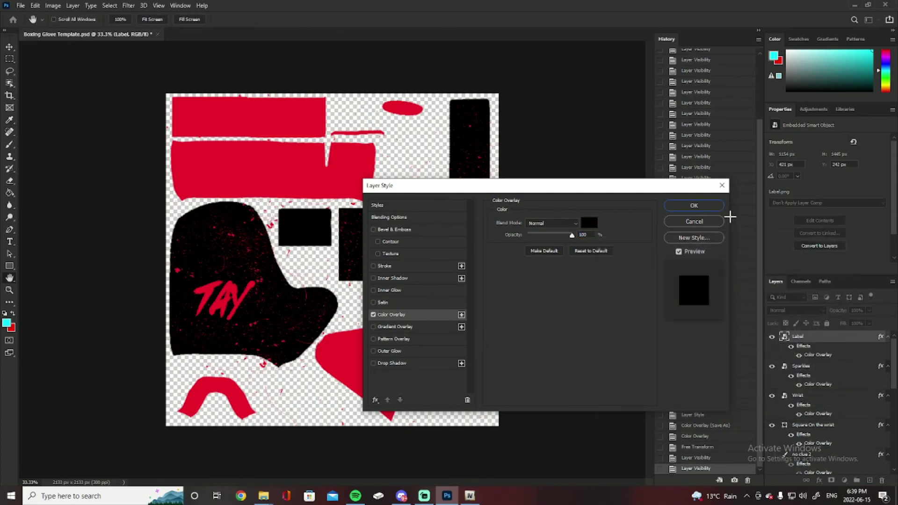
left_click(692, 206)
left_click_drag(819, 339, 819, 365)
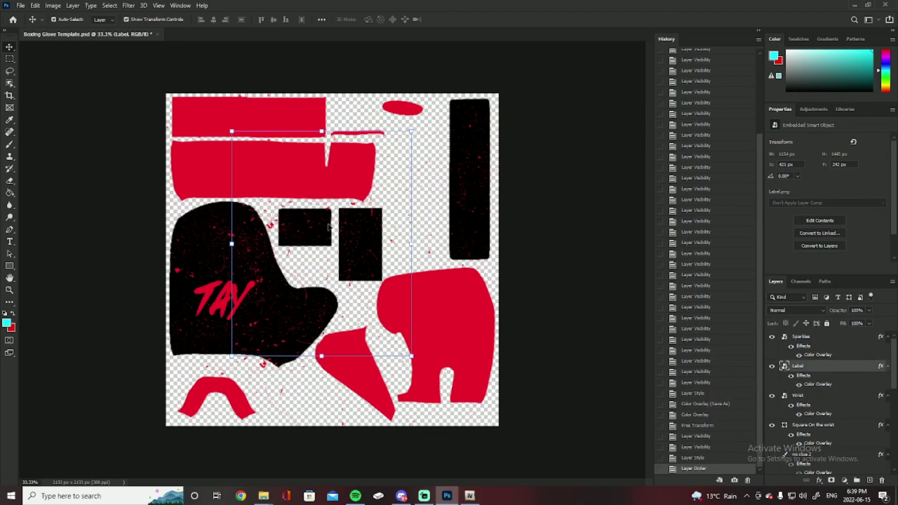